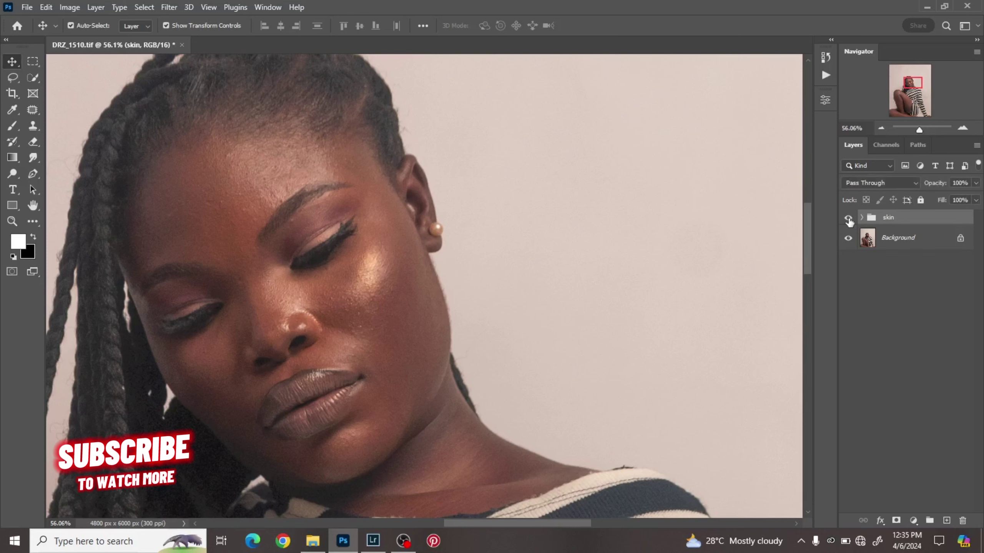
# Compare the portrait with and without the skin group's retouching, then view more of the figure
pyautogui.click(849, 219)
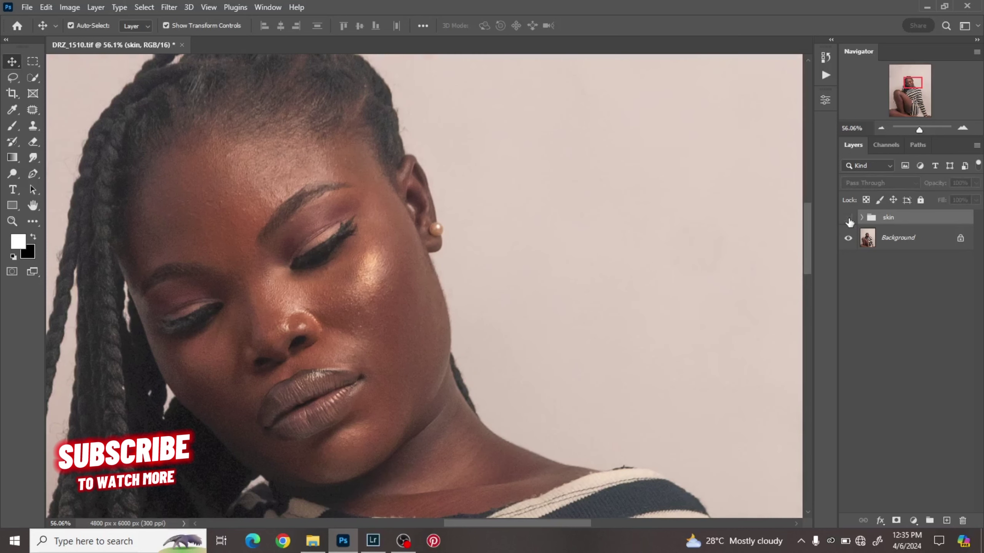
pyautogui.click(848, 218)
pyautogui.click(848, 218)
pyautogui.scroll(-6, 523, 288)
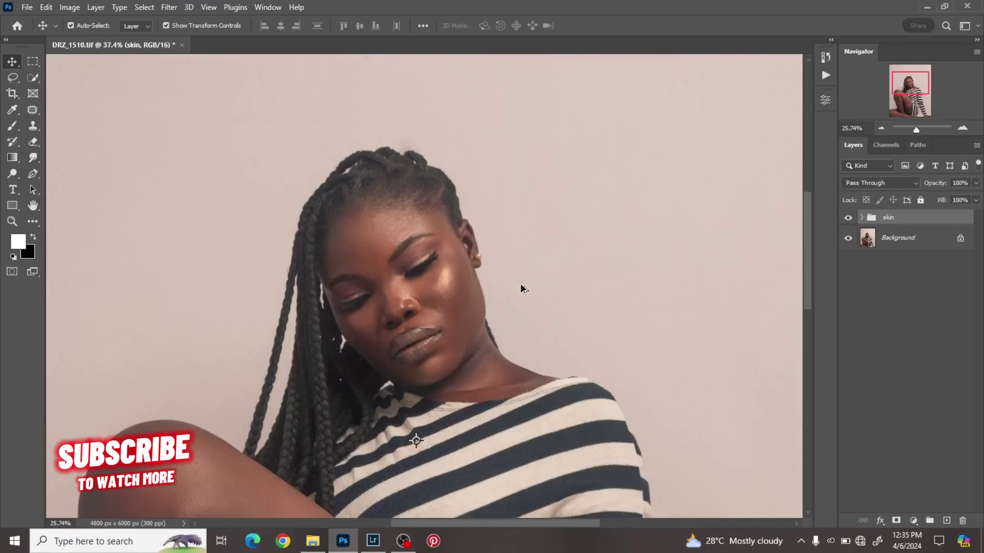
pyautogui.moveTo(486, 250); pyautogui.dragTo(416, 259)
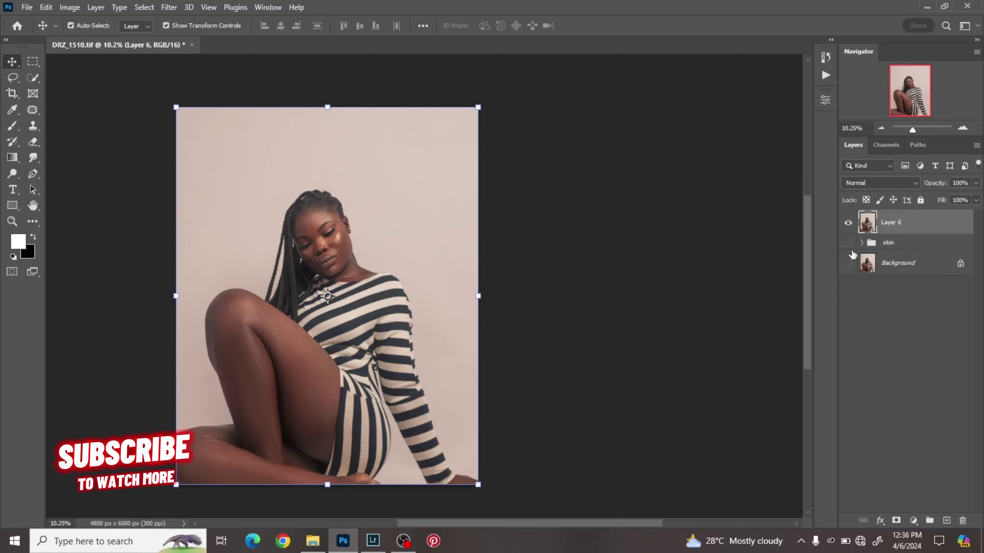
# Inspect the face on Layer 6 and make the skin group and Background layer visible again
pyautogui.scroll(5, 313, 272)
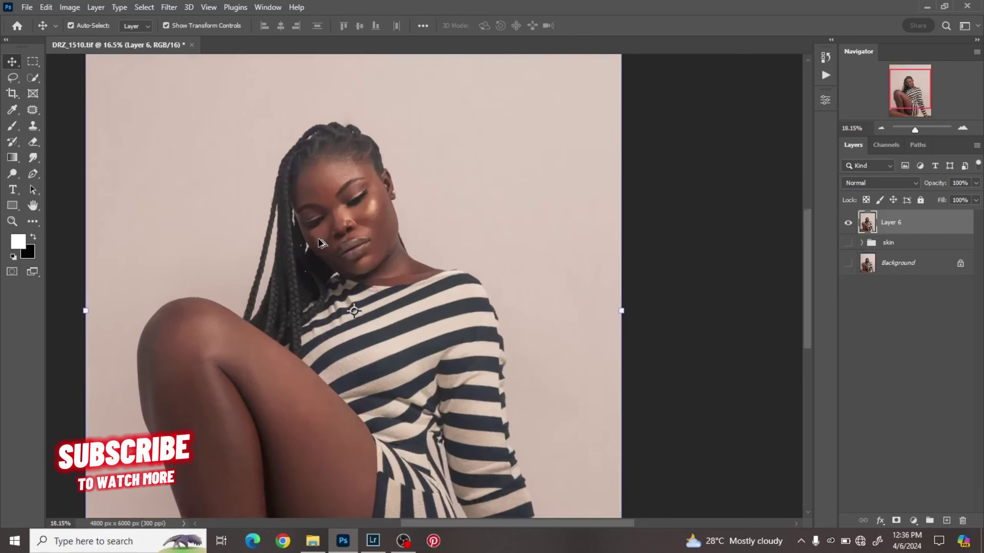
pyautogui.scroll(3, 345, 225)
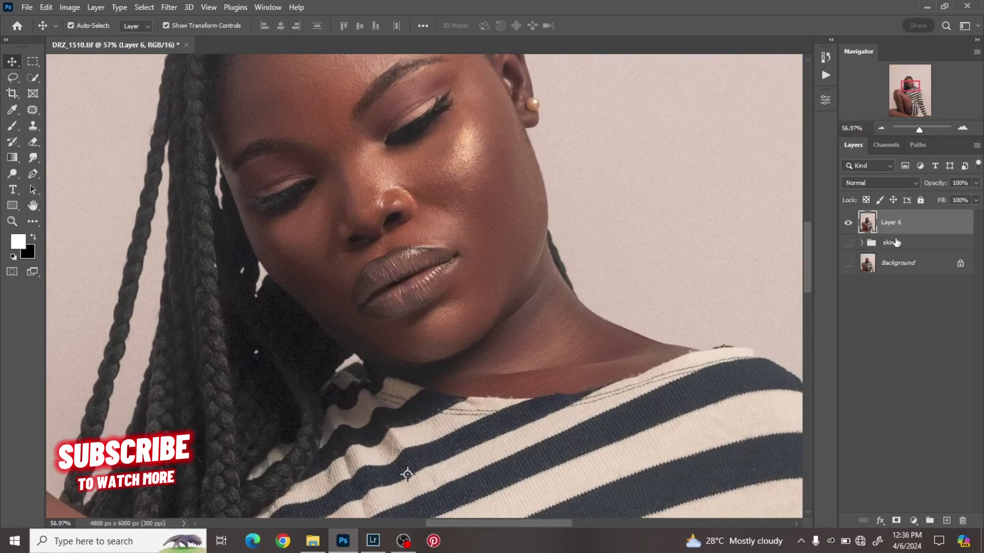
pyautogui.moveTo(891, 227); pyautogui.dragTo(846, 232)
pyautogui.scroll(-8, 577, 271)
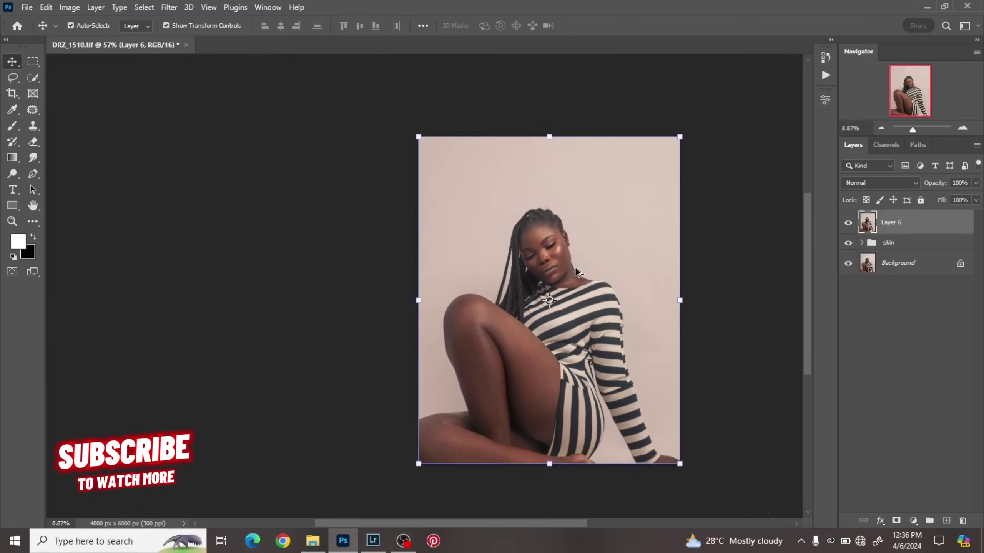
pyautogui.hscroll(5, 577, 271)
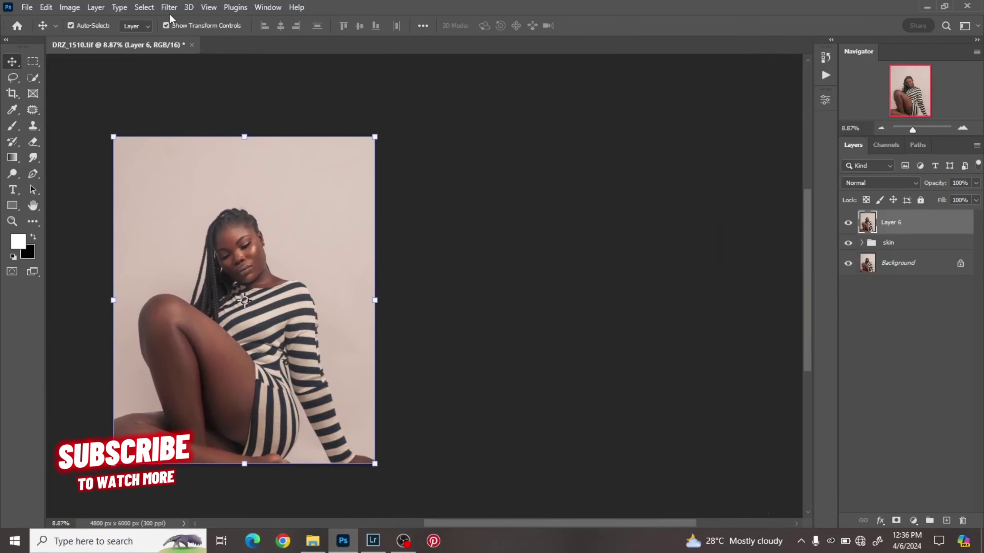
# Open Layer 6 in the Camera Raw filter and calibrate Blue Primary to hue -9, saturation +7, and Green Primary to hue +8, saturation +7
pyautogui.click(169, 7)
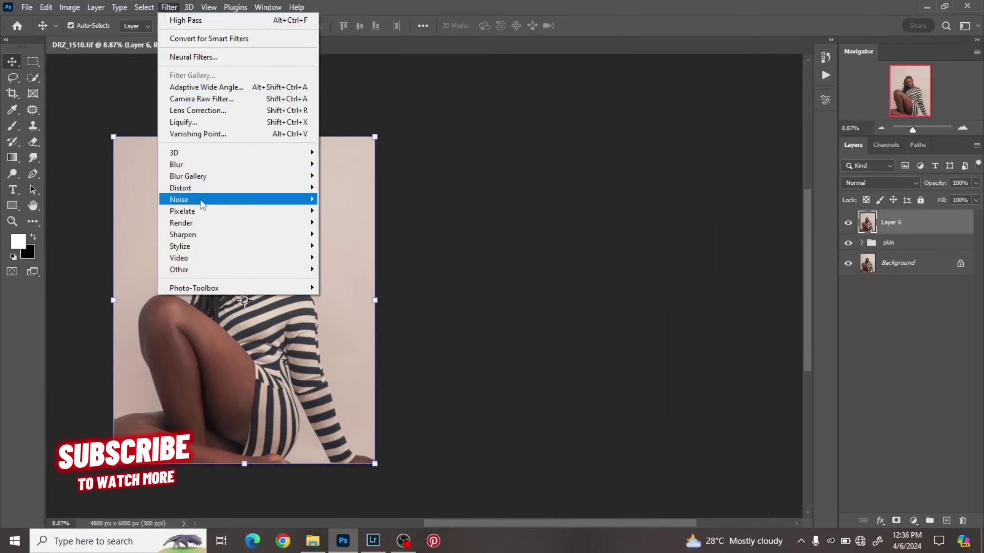
pyautogui.click(196, 99)
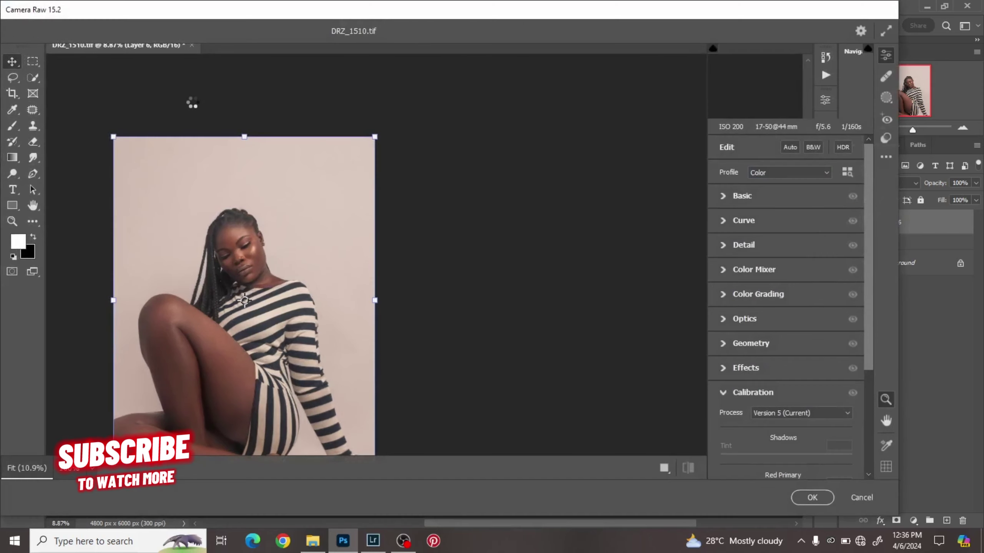
pyautogui.scroll(-3, 778, 393)
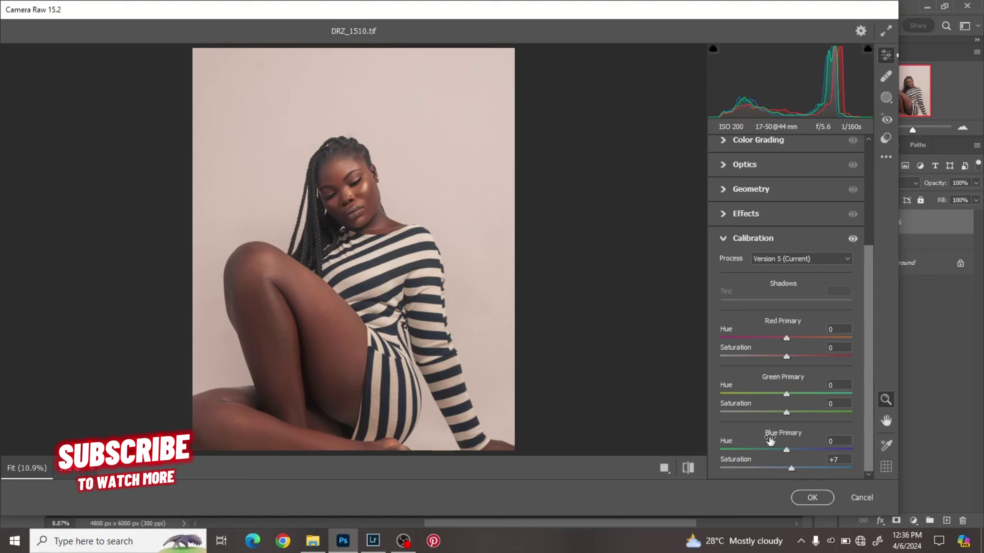
pyautogui.moveTo(786, 451)
pyautogui.mouseDown()
pyautogui.moveTo(770, 453)
pyautogui.moveTo(797, 450)
pyautogui.moveTo(771, 453)
pyautogui.moveTo(794, 446)
pyautogui.moveTo(780, 449)
pyautogui.mouseUp()
pyautogui.moveTo(791, 412); pyautogui.dragTo(792, 394)
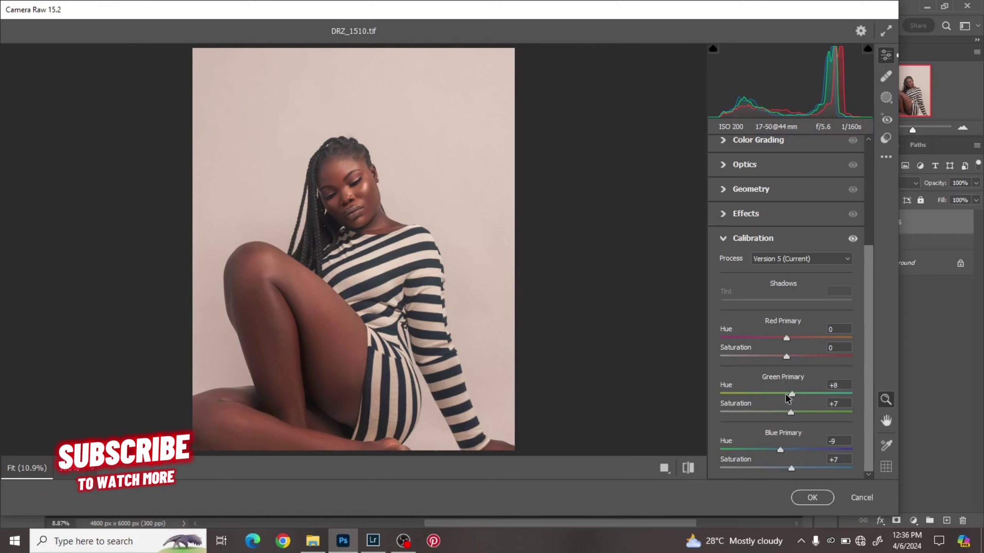
# Raise the Red Primary saturation slightly, lower its hue slightly, and compare the photo with and without the calibration
pyautogui.moveTo(787, 357); pyautogui.dragTo(789, 356)
pyautogui.moveTo(787, 338); pyautogui.dragTo(783, 339)
pyautogui.click(854, 238)
pyautogui.click(854, 238)
pyautogui.click(853, 238)
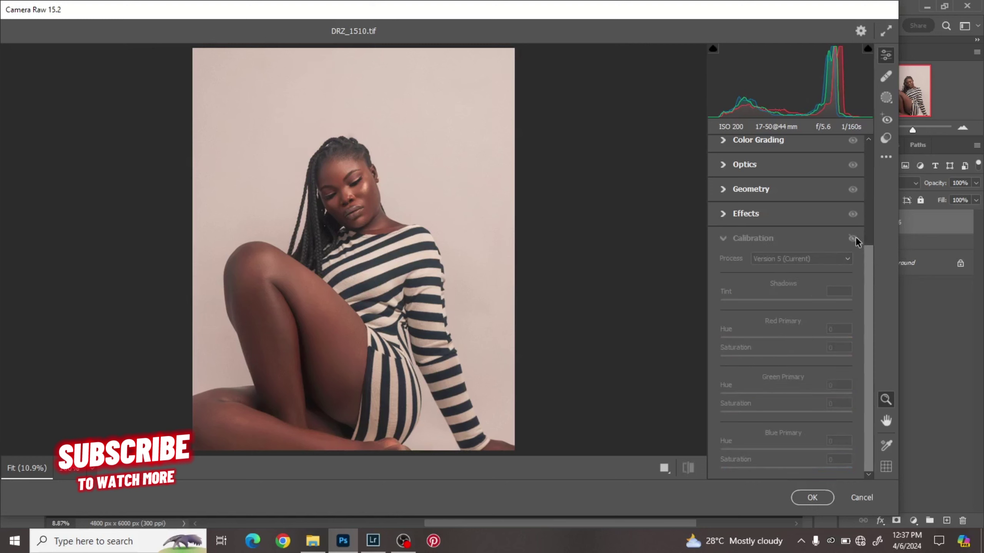
pyautogui.click(852, 238)
pyautogui.click(782, 243)
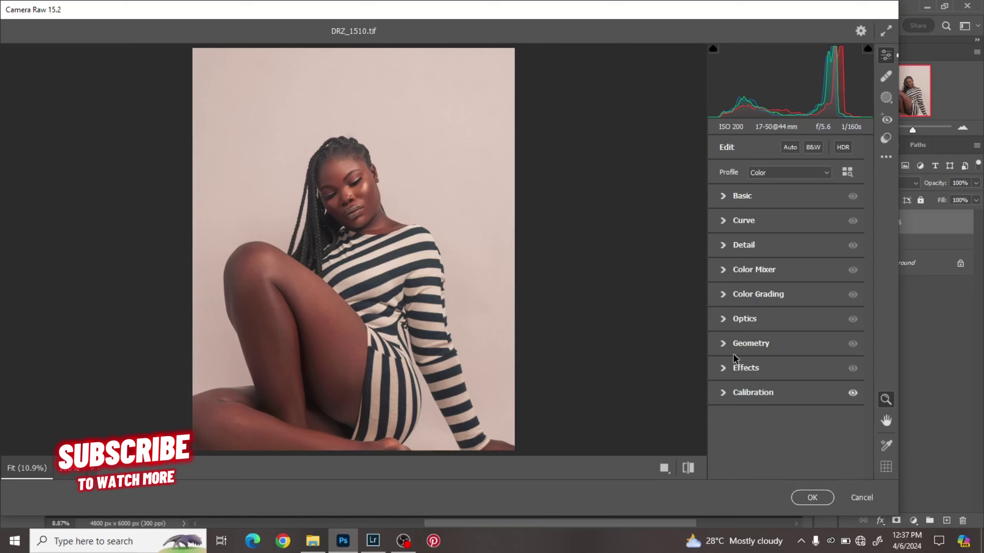
# Tint the shadows teal in Color Grading, with hue 166 and saturation 13
pyautogui.click(725, 295)
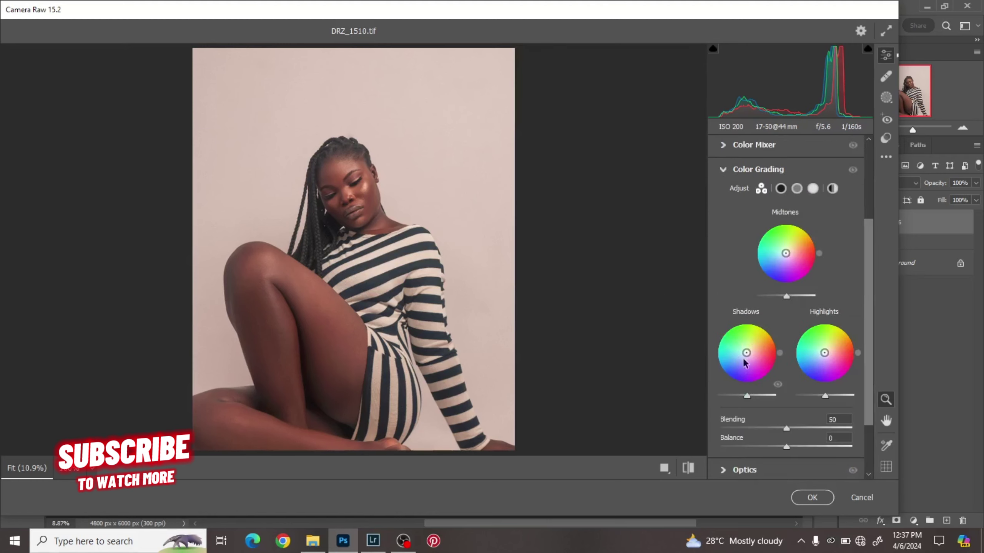
pyautogui.moveTo(746, 353)
pyautogui.mouseDown()
pyautogui.moveTo(754, 363)
pyautogui.moveTo(748, 355)
pyautogui.mouseUp()
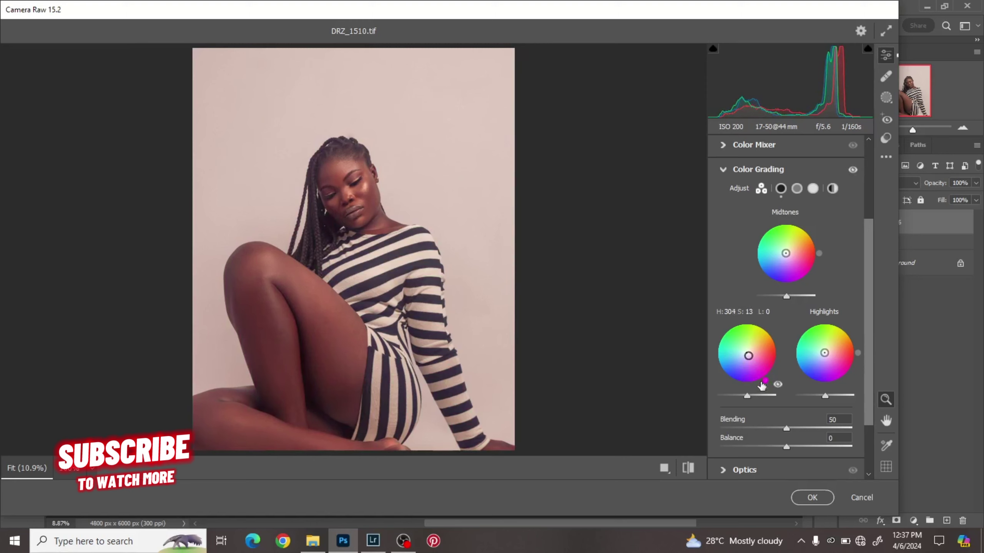
pyautogui.moveTo(767, 380); pyautogui.dragTo(703, 346)
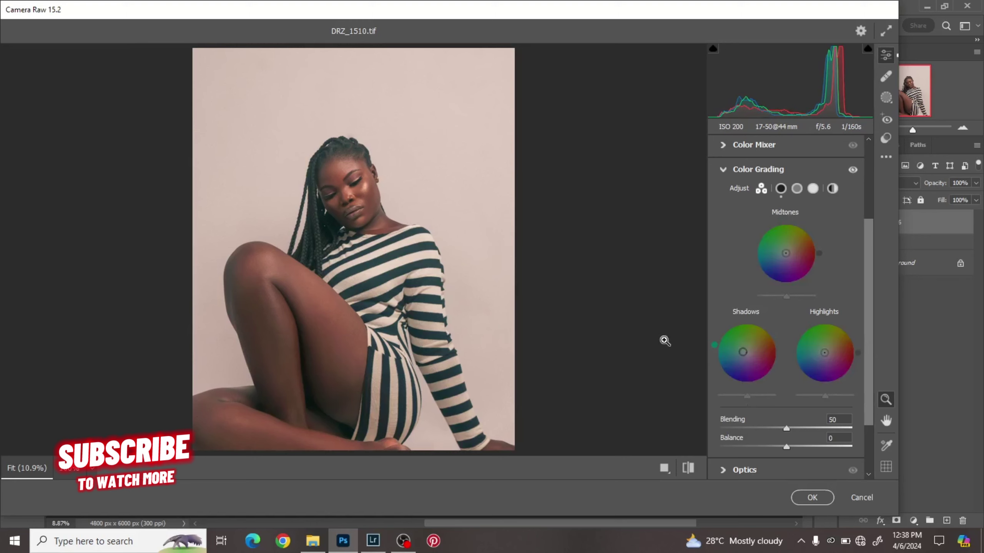
# Tint the highlights pink at hue 342, saturation 7, and the midtones yellow-green at hue 90, saturation 9
pyautogui.moveTo(825, 354); pyautogui.dragTo(875, 353)
pyautogui.moveTo(875, 350); pyautogui.dragTo(855, 396)
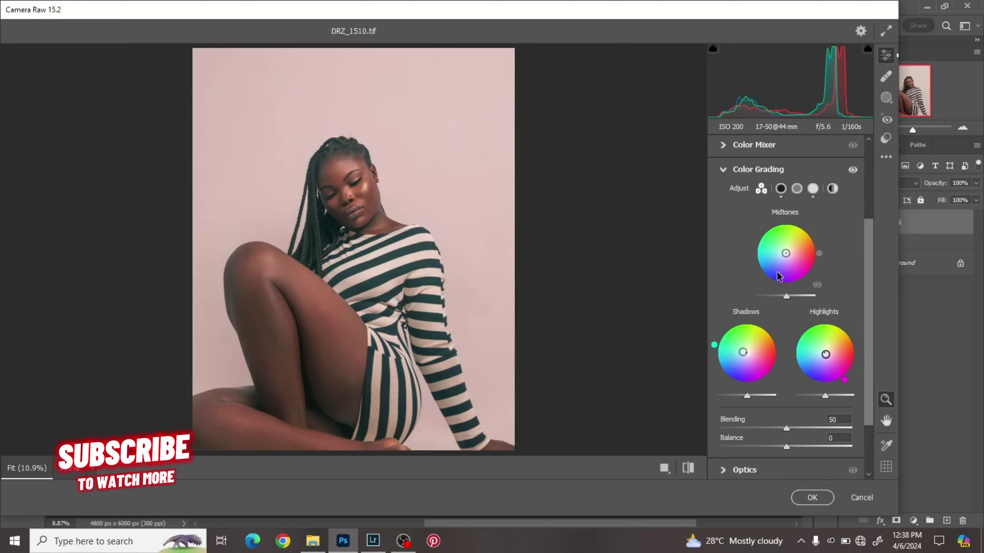
pyautogui.moveTo(785, 255)
pyautogui.mouseDown()
pyautogui.moveTo(803, 286)
pyautogui.moveTo(720, 287)
pyautogui.moveTo(817, 285)
pyautogui.moveTo(833, 235)
pyautogui.moveTo(794, 196)
pyautogui.moveTo(784, 197)
pyautogui.moveTo(766, 298)
pyautogui.moveTo(778, 308)
pyautogui.moveTo(732, 247)
pyautogui.moveTo(799, 201)
pyautogui.moveTo(853, 239)
pyautogui.moveTo(800, 206)
pyautogui.mouseUp()
pyautogui.moveTo(844, 384); pyautogui.dragTo(855, 366)
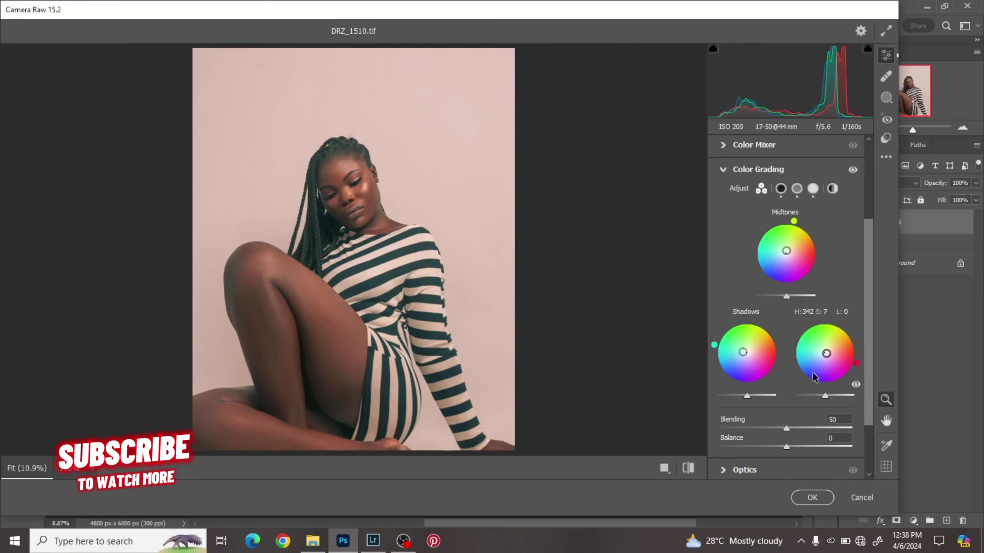
pyautogui.moveTo(794, 223); pyautogui.dragTo(787, 200)
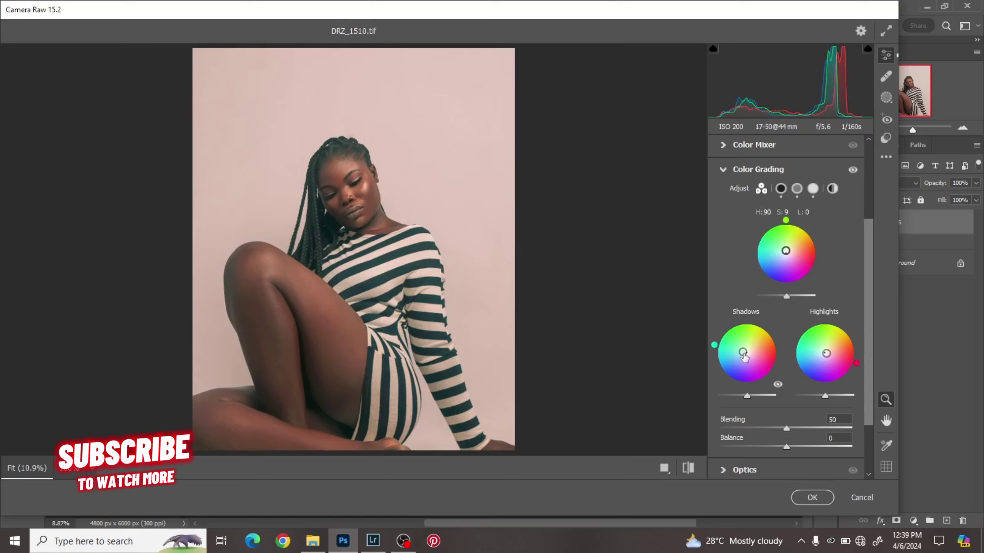
# Refine the color grading by setting highlights saturation to 9, keeping midtones saturation at 9, and setting shadows to hue 155, saturation 13
pyautogui.moveTo(742, 352)
pyautogui.mouseDown()
pyautogui.moveTo(731, 350)
pyautogui.moveTo(746, 353)
pyautogui.mouseUp()
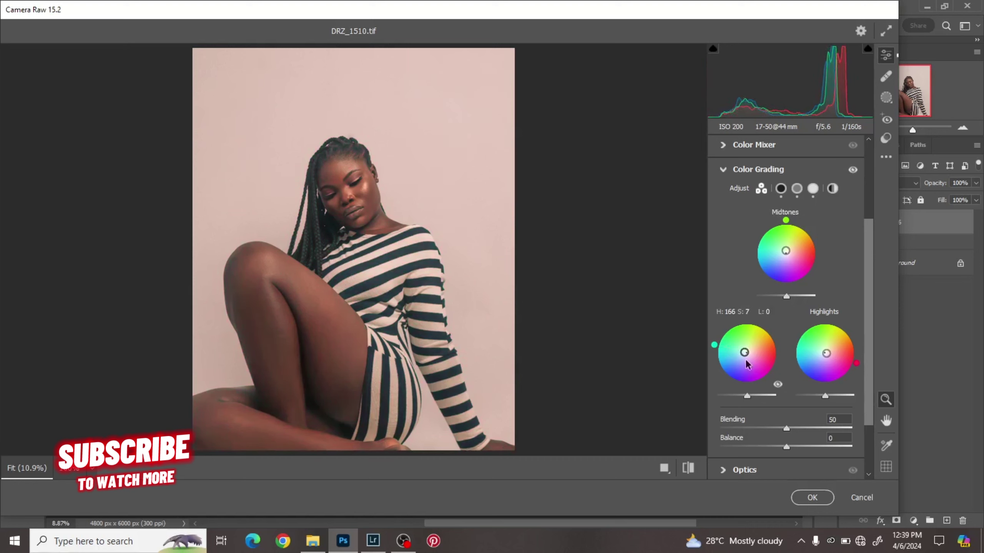
pyautogui.moveTo(827, 354); pyautogui.dragTo(827, 354)
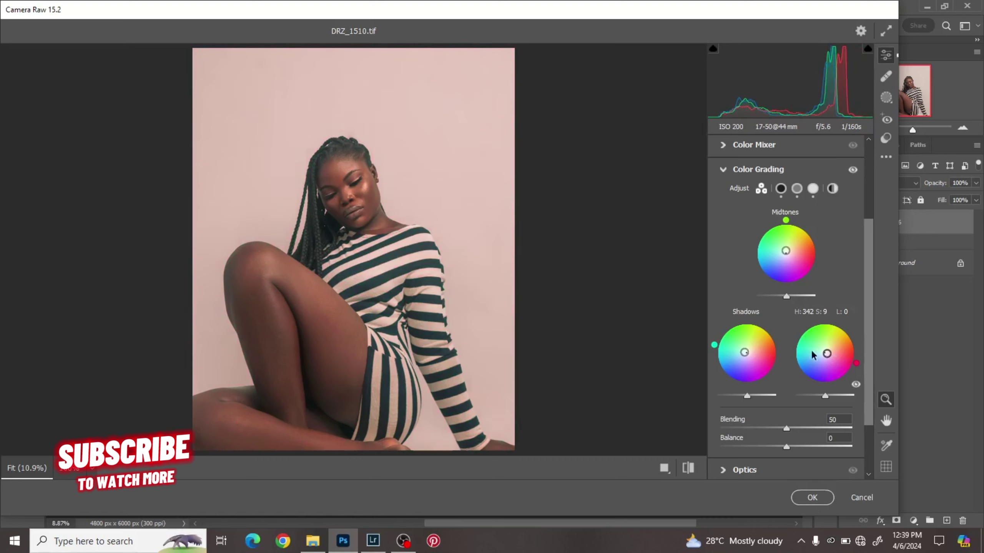
pyautogui.moveTo(785, 251)
pyautogui.mouseDown()
pyautogui.moveTo(786, 235)
pyautogui.moveTo(786, 247)
pyautogui.mouseUp()
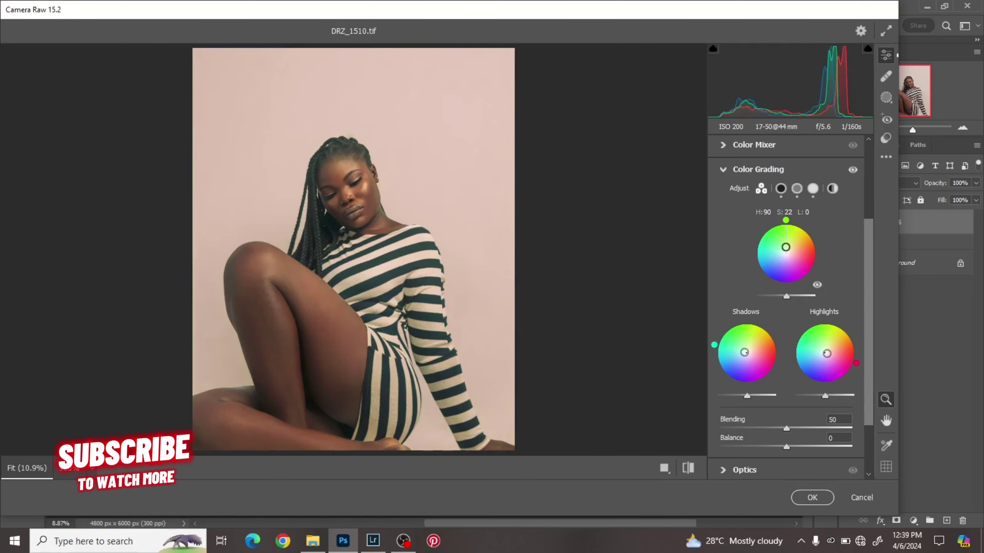
pyautogui.moveTo(786, 247); pyautogui.dragTo(786, 250)
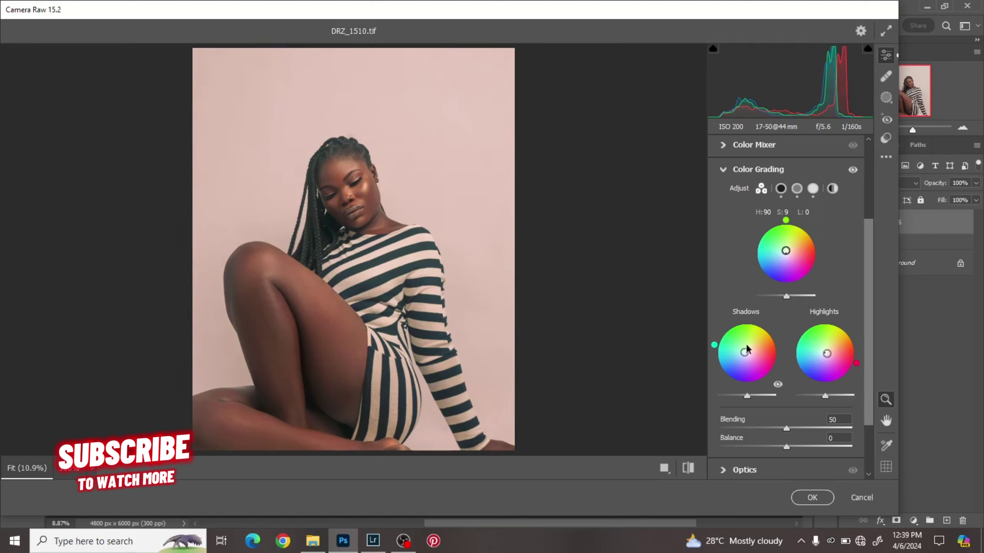
pyautogui.moveTo(744, 353)
pyautogui.mouseDown()
pyautogui.moveTo(714, 387)
pyautogui.moveTo(712, 364)
pyautogui.moveTo(741, 315)
pyautogui.moveTo(723, 393)
pyautogui.moveTo(713, 339)
pyautogui.moveTo(743, 351)
pyautogui.mouseUp()
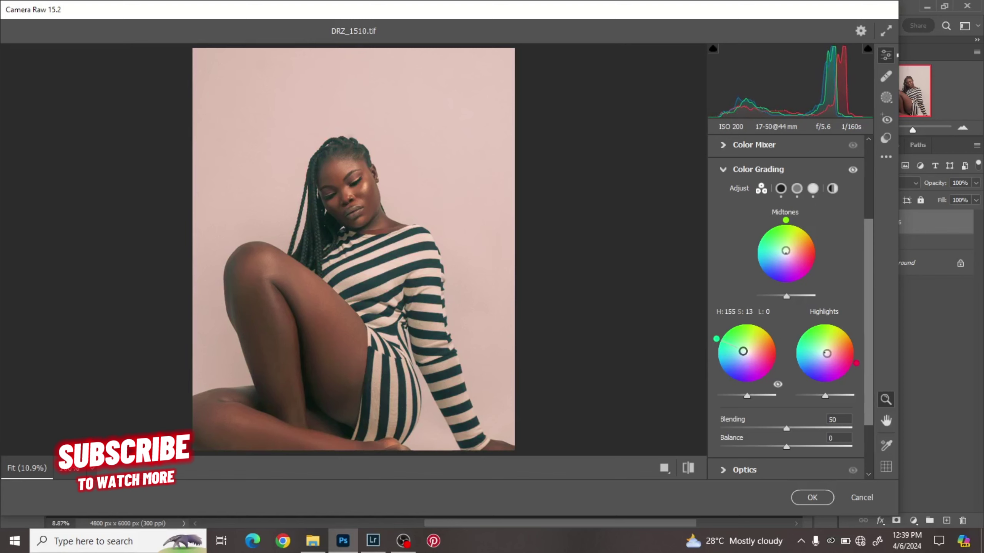
# Compare the photo with and without the color grading and against the original settings
pyautogui.click(853, 170)
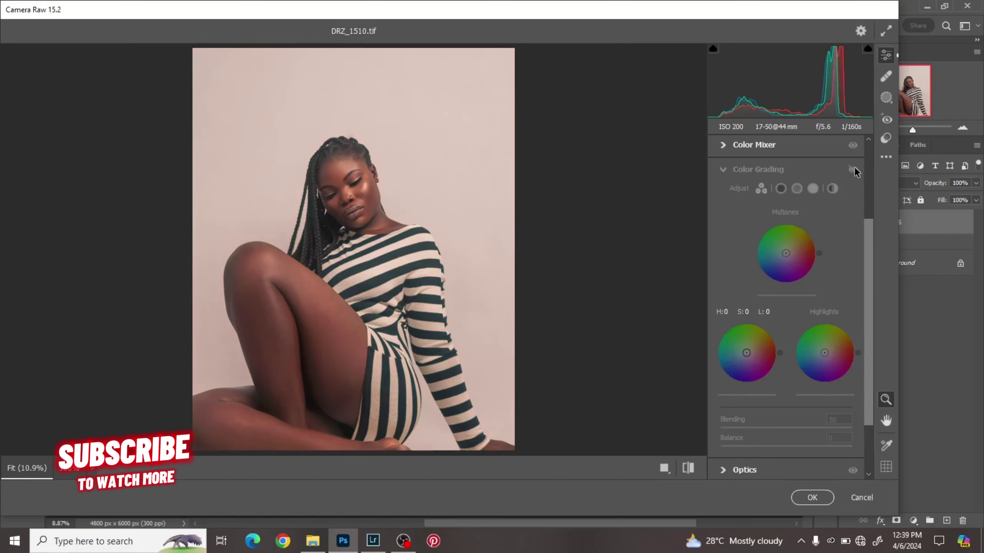
pyautogui.click(688, 468)
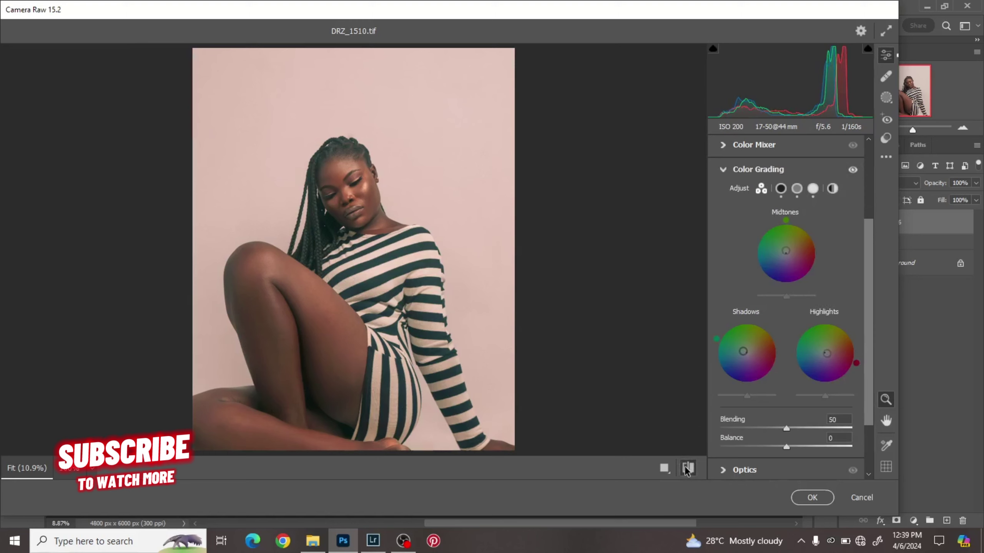
pyautogui.click(688, 469)
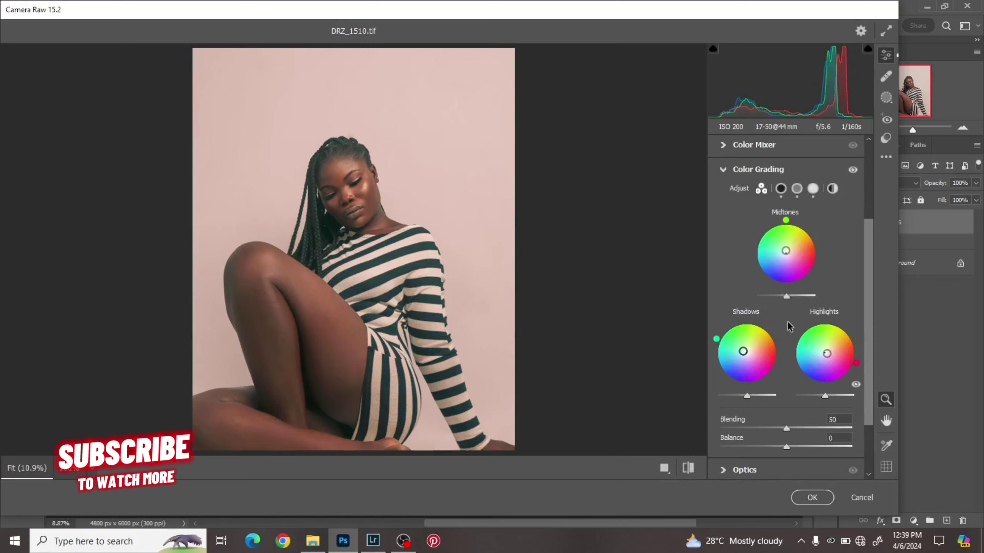
# Shift the shadows' hue to blue, the highlights' hue to orange at 36, and the midtones' hue to green at 117
pyautogui.moveTo(717, 340); pyautogui.dragTo(701, 369)
pyautogui.moveTo(856, 365); pyautogui.dragTo(858, 335)
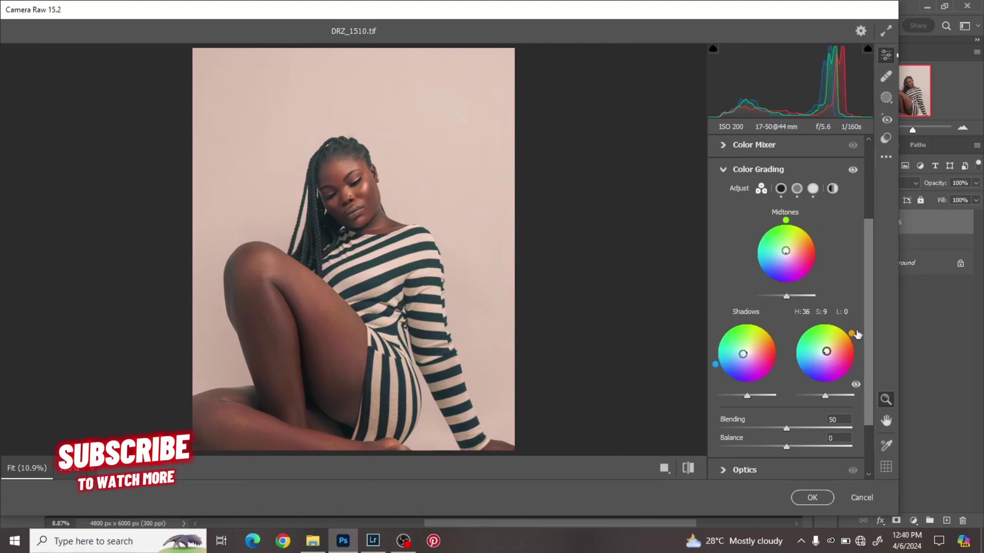
pyautogui.moveTo(788, 224); pyautogui.dragTo(772, 224)
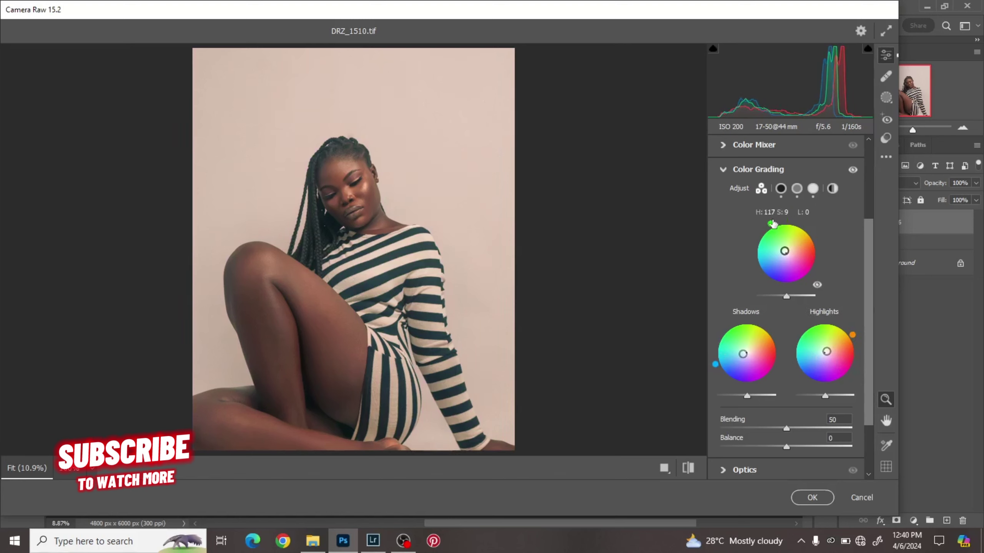
pyautogui.click(791, 168)
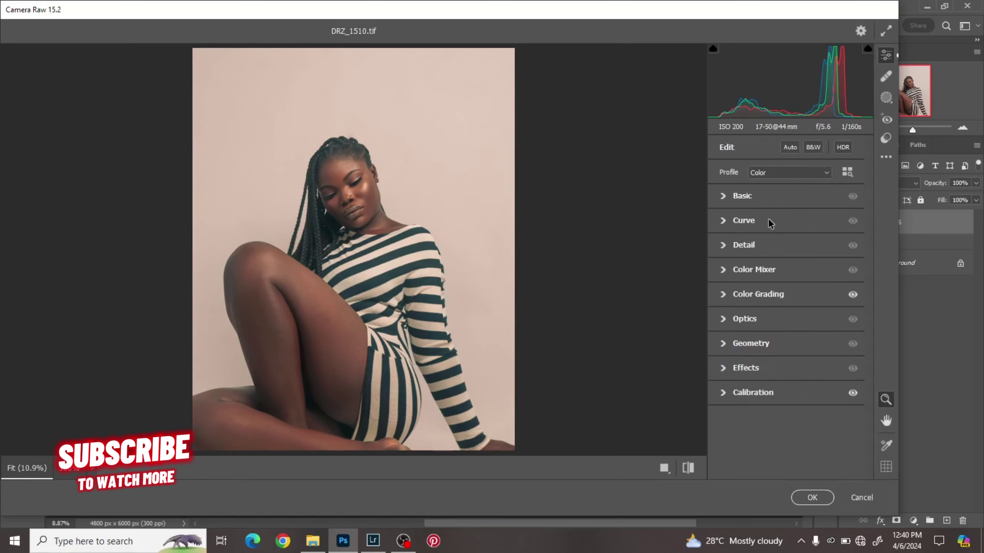
# Add a point at input 63, output 65 to the point curve and look through the red, green and blue channel curves
pyautogui.click(727, 218)
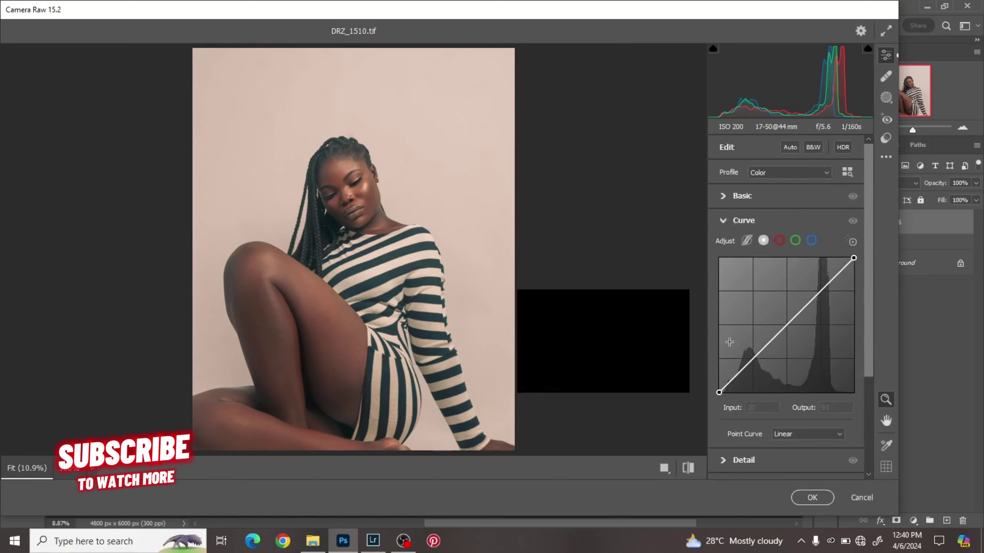
pyautogui.click(752, 360)
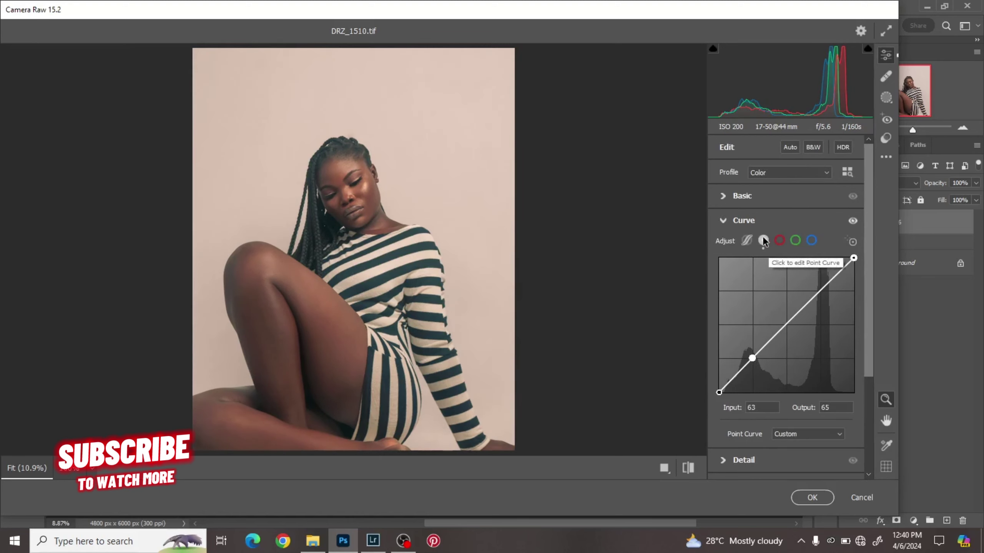
pyautogui.click(781, 242)
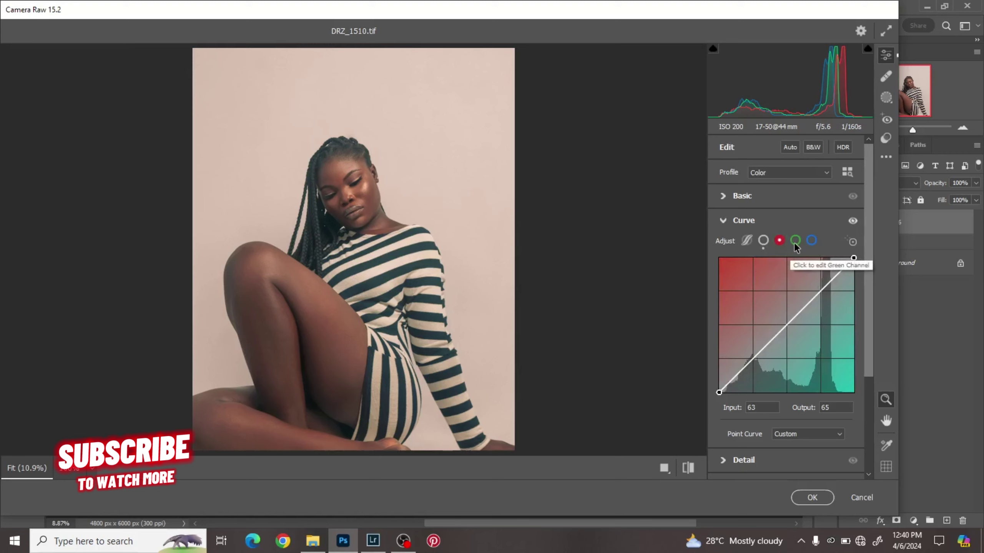
pyautogui.click(796, 241)
pyautogui.click(813, 241)
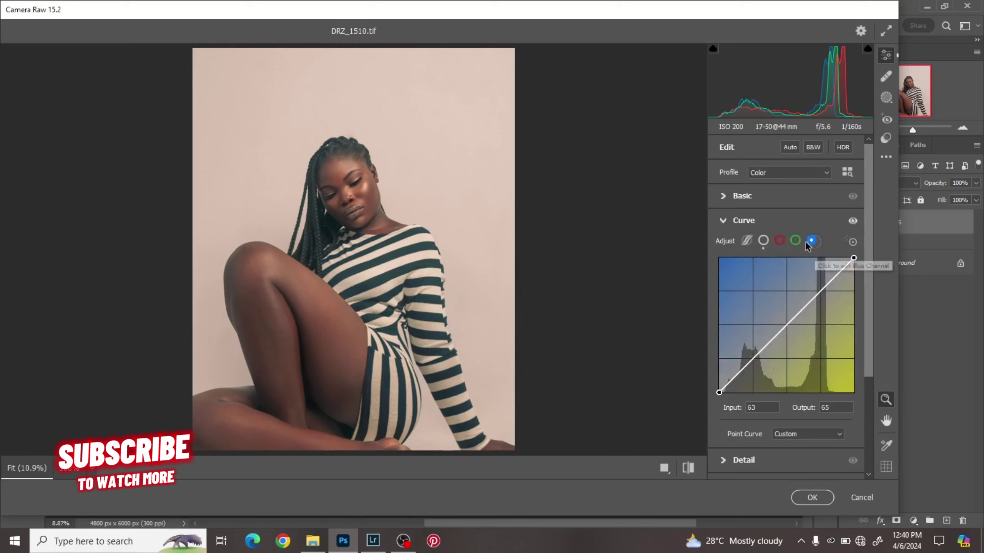
pyautogui.click(763, 241)
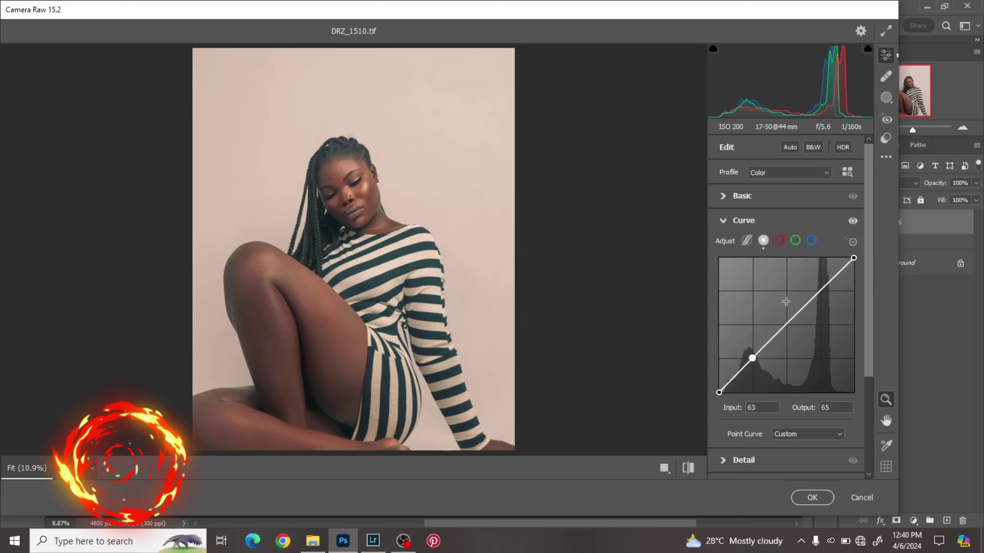
# Add a midtone point at input 129, output 127 and a highlight point at input 191, output 194 to the point curve
pyautogui.click(787, 324)
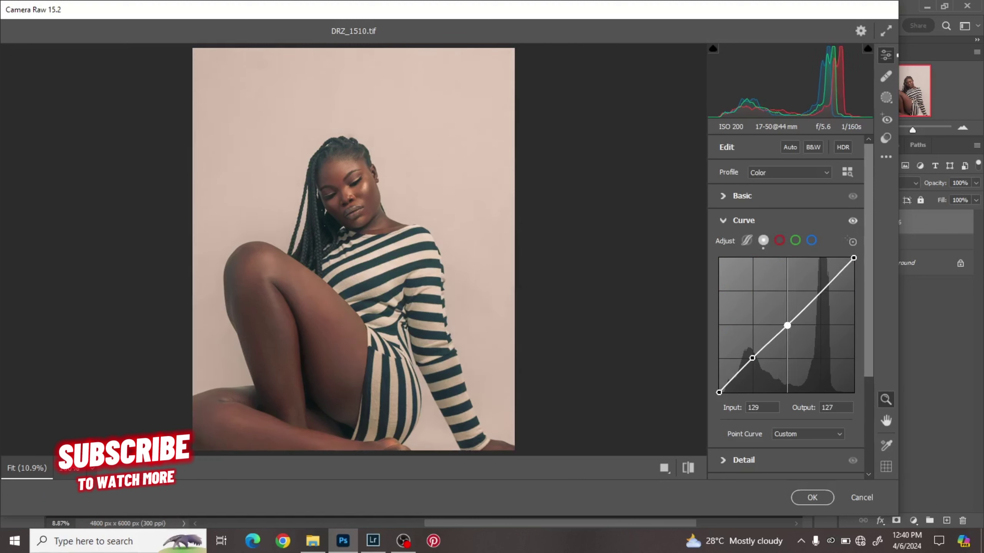
pyautogui.click(825, 289)
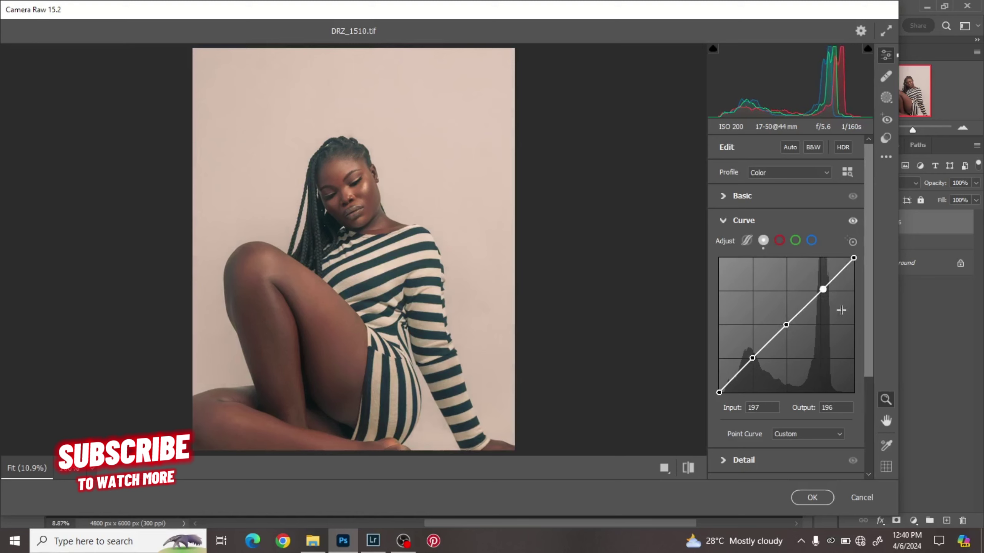
pyautogui.moveTo(831, 294); pyautogui.dragTo(816, 306)
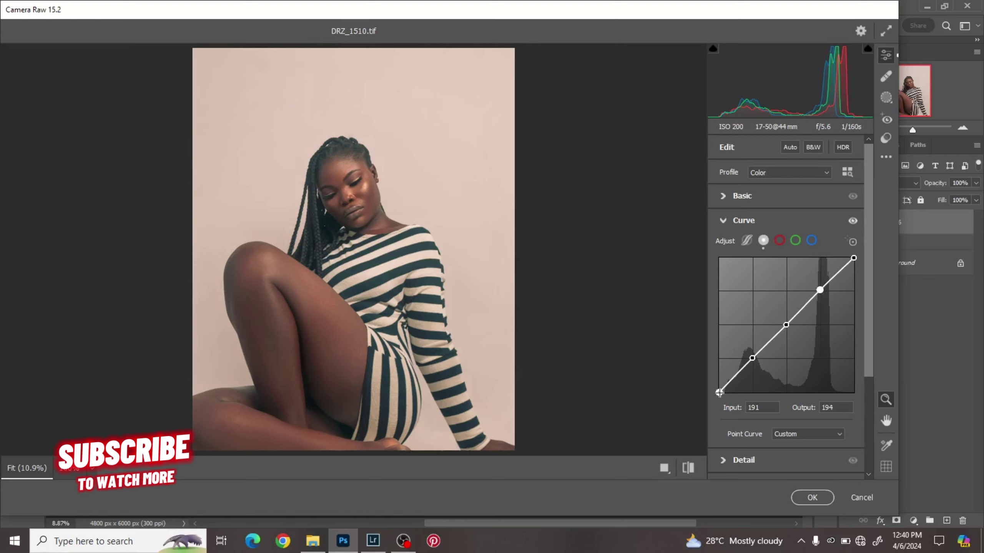
# Shape the point curve by raising the black point's output to 18 and moving the other points to 63/60, 128/135 and 189/200
pyautogui.moveTo(719, 392)
pyautogui.mouseDown()
pyautogui.moveTo(719, 372)
pyautogui.moveTo(719, 393)
pyautogui.moveTo(719, 384)
pyautogui.mouseUp()
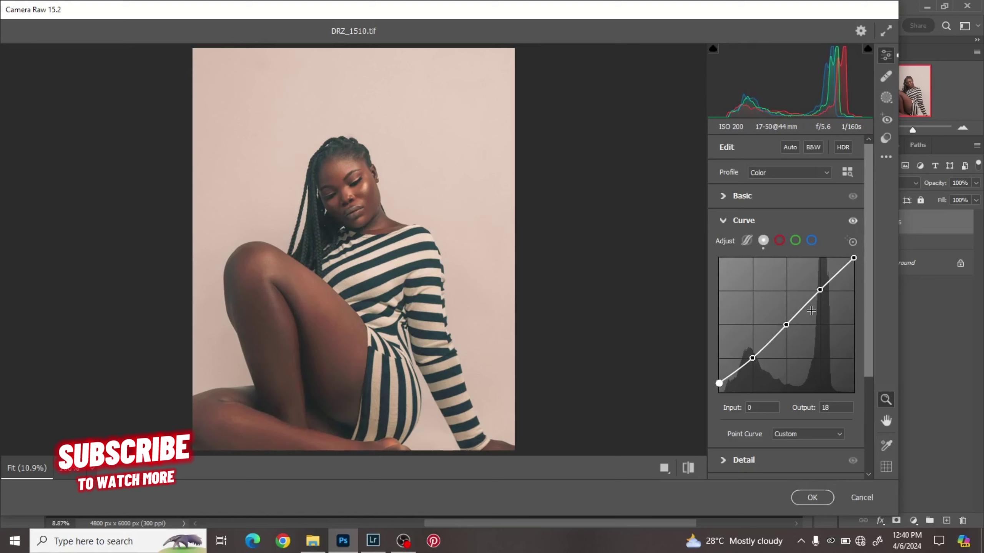
pyautogui.moveTo(818, 289); pyautogui.dragTo(820, 289)
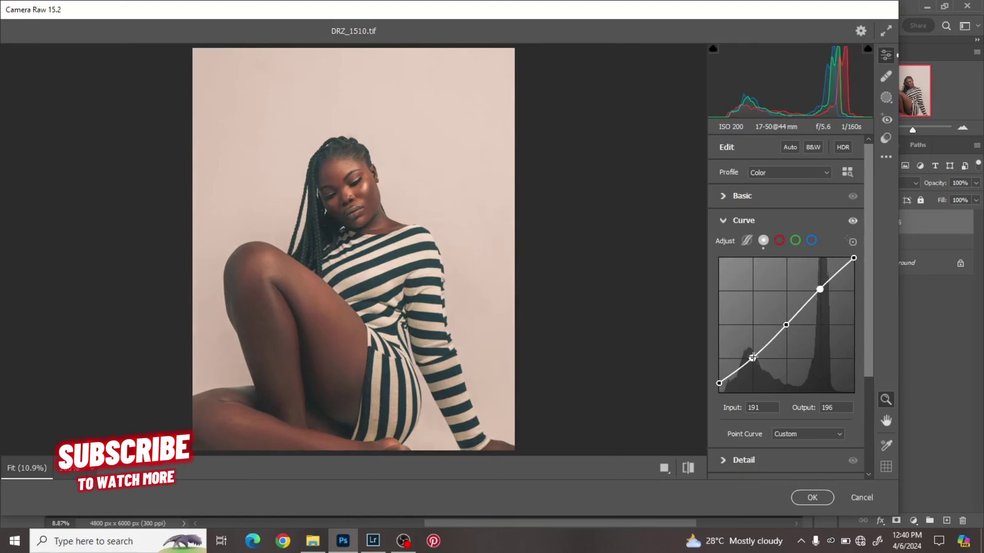
pyautogui.moveTo(752, 357); pyautogui.dragTo(752, 361)
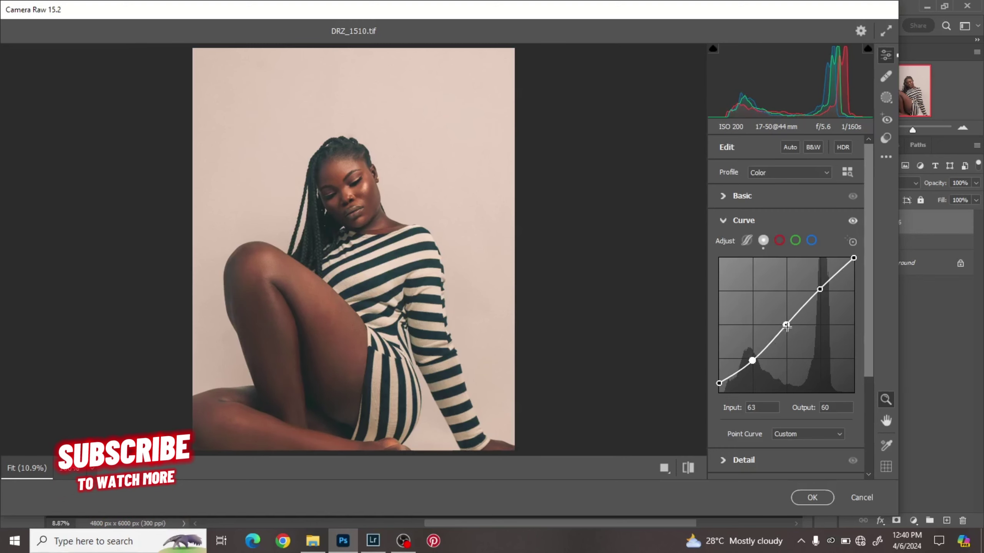
pyautogui.moveTo(786, 325); pyautogui.dragTo(786, 321)
pyautogui.click(820, 289)
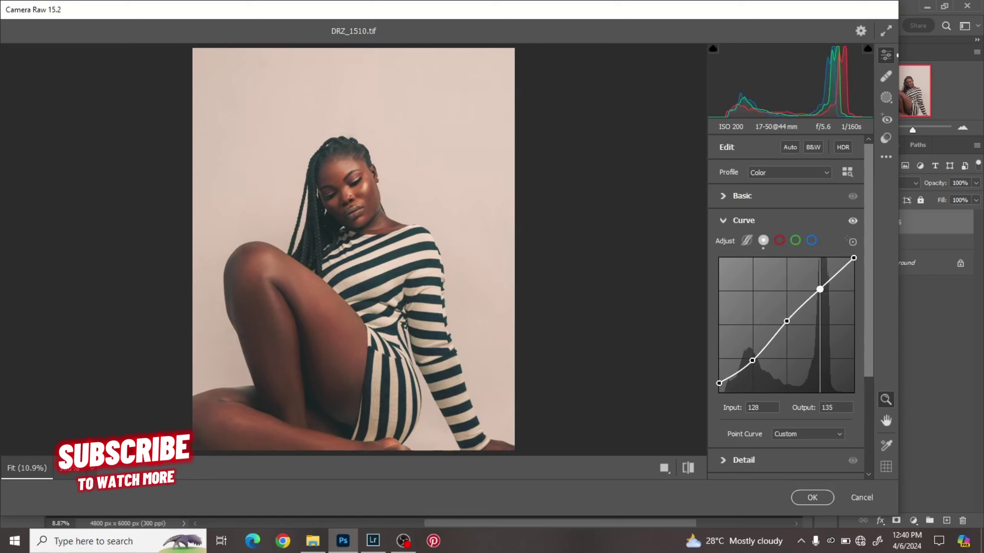
pyautogui.moveTo(820, 289); pyautogui.dragTo(818, 286)
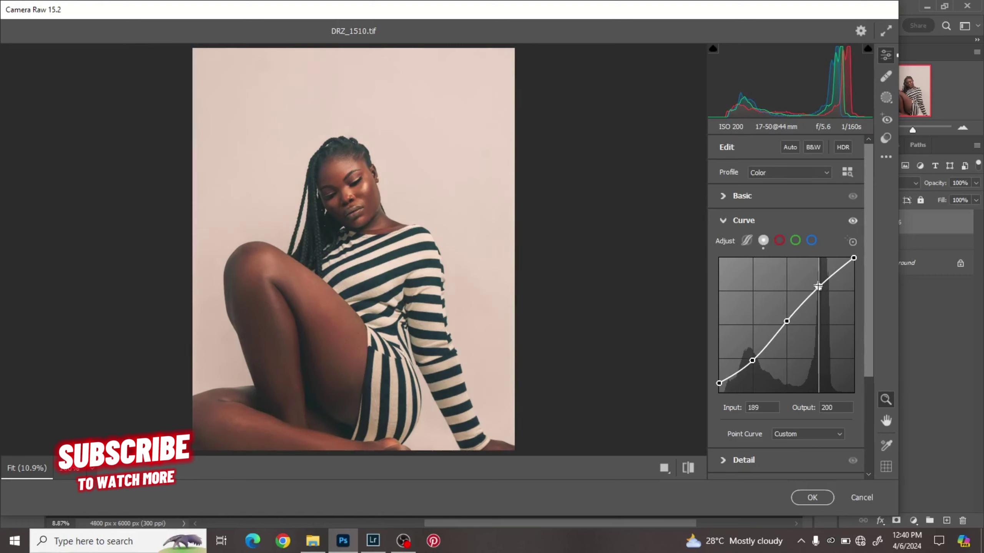
# Compare the photo with and without the curve adjustment, leaving it enabled, and collapse the curve settings
pyautogui.click(853, 221)
pyautogui.click(853, 221)
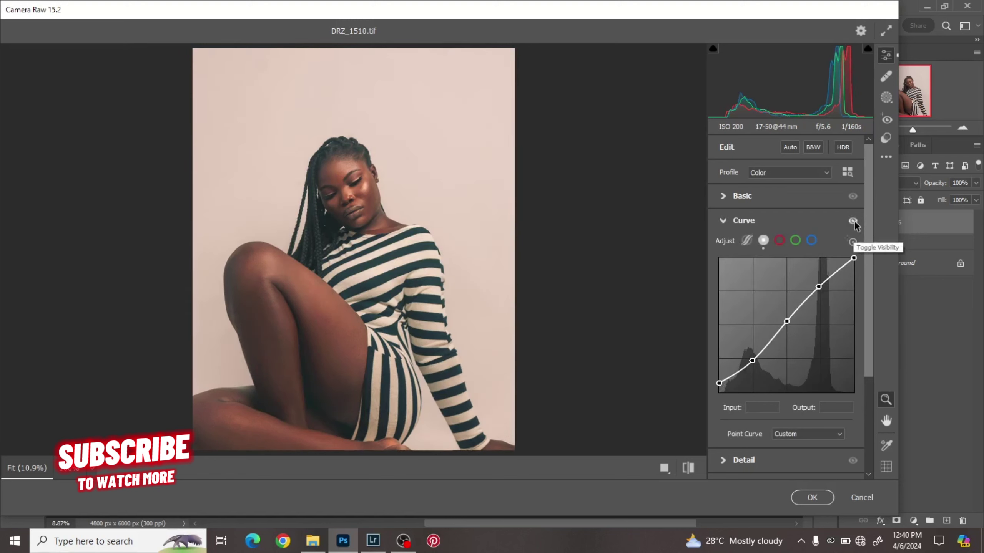
pyautogui.click(853, 220)
pyautogui.click(853, 221)
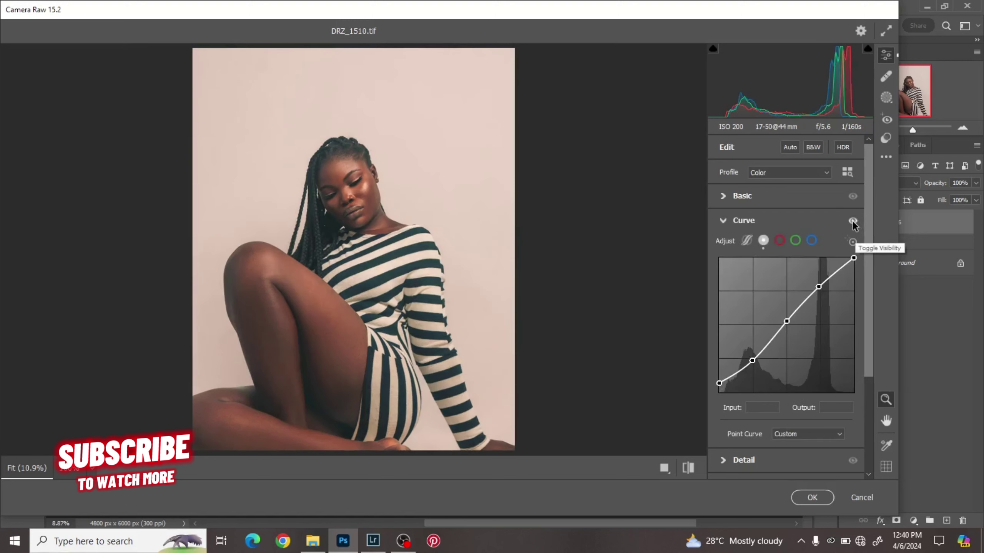
pyautogui.click(854, 221)
pyautogui.click(853, 221)
pyautogui.click(744, 221)
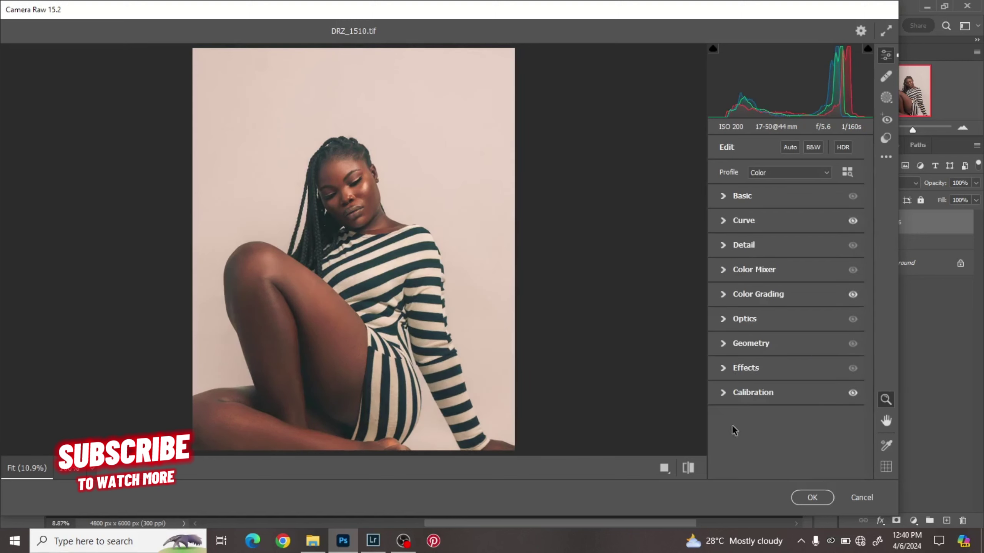
# Compare the current edit with the photo's original settings
pyautogui.click(689, 468)
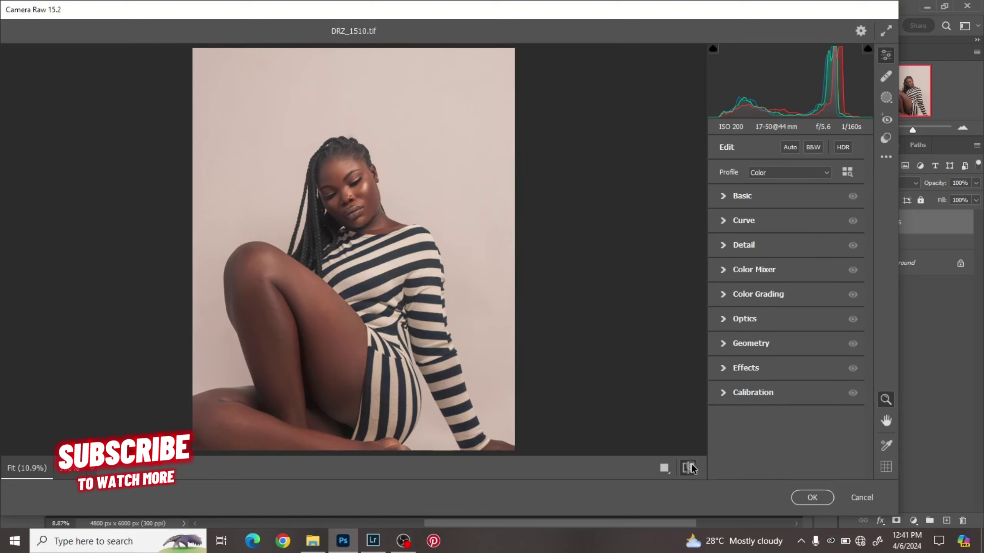
pyautogui.click(689, 468)
pyautogui.click(690, 468)
pyautogui.click(690, 468)
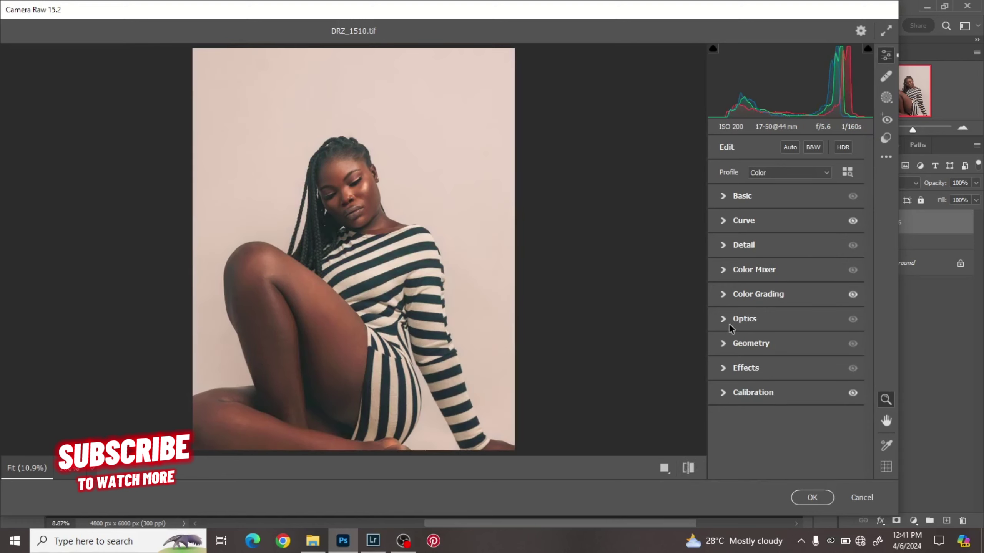
# Change the color grading hues: shadows to violet-blue, highlights to green at 112 and midtones to blue at 204
pyautogui.click(733, 298)
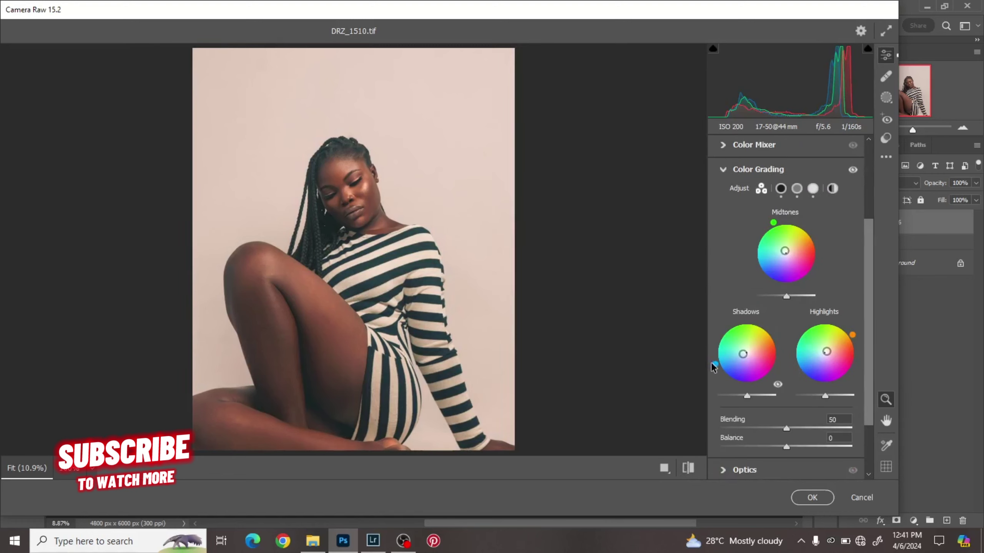
pyautogui.moveTo(713, 366); pyautogui.dragTo(745, 356)
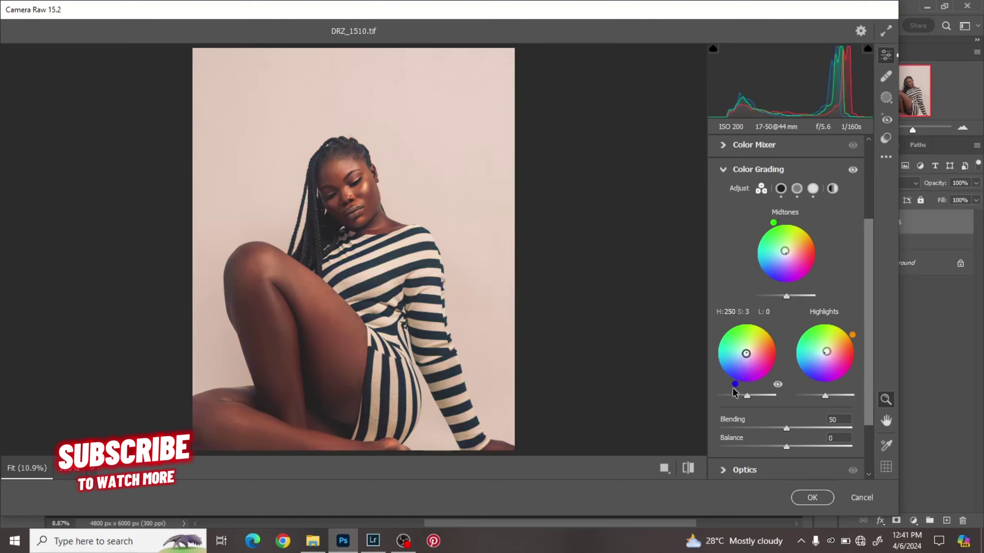
pyautogui.moveTo(737, 388); pyautogui.dragTo(744, 392)
pyautogui.moveTo(853, 337); pyautogui.dragTo(814, 323)
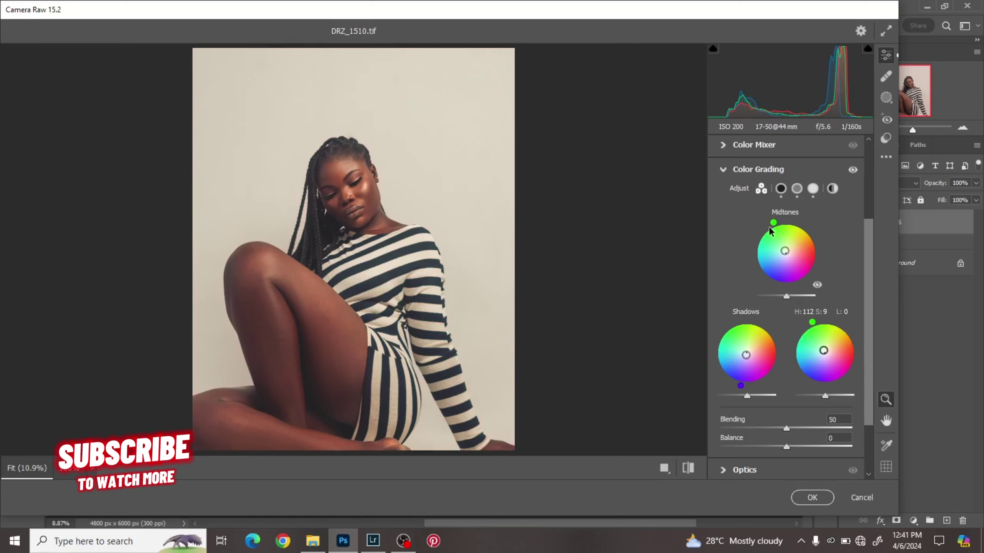
pyautogui.moveTo(773, 223); pyautogui.dragTo(731, 283)
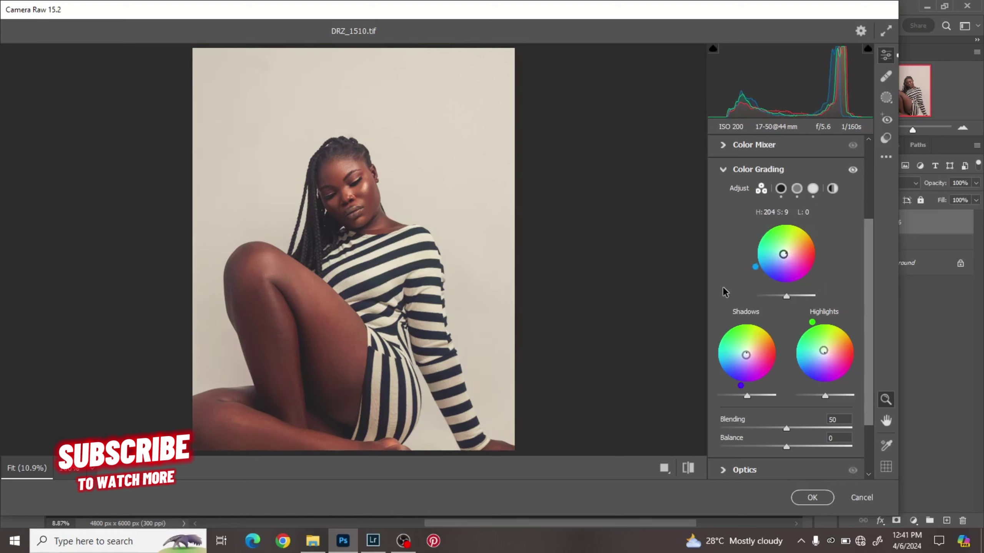
pyautogui.click(764, 174)
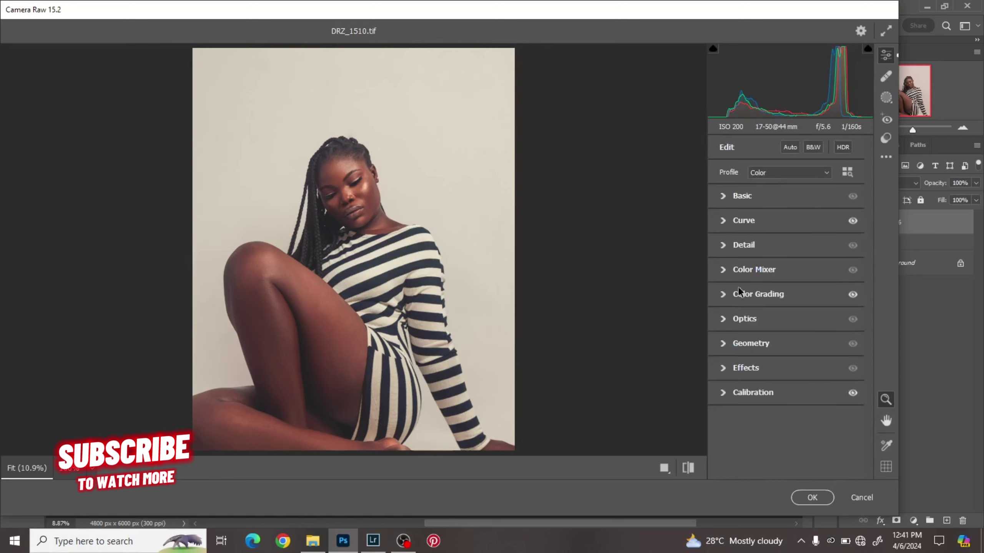
# Compare the revised color grade against the photo's original settings
pyautogui.click(689, 468)
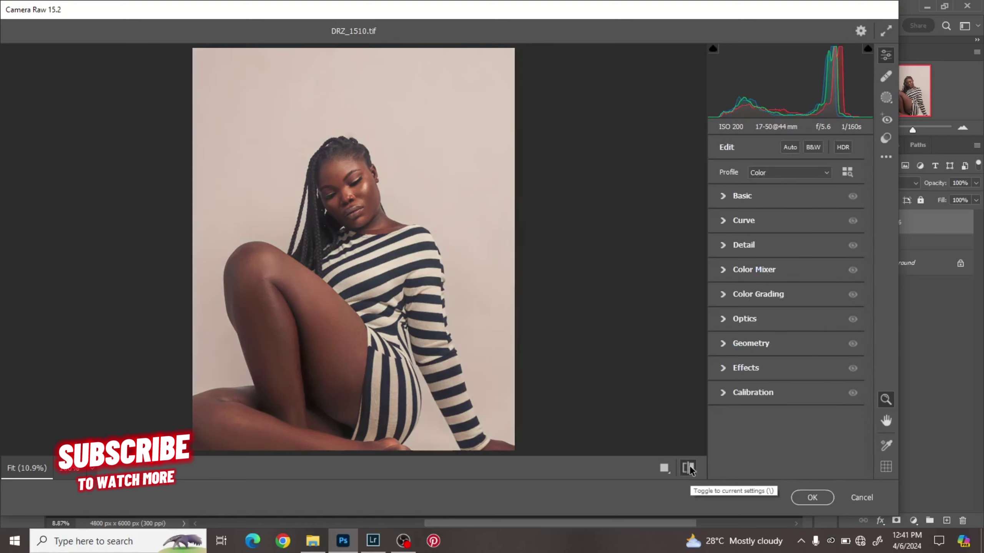
pyautogui.click(689, 468)
pyautogui.click(689, 468)
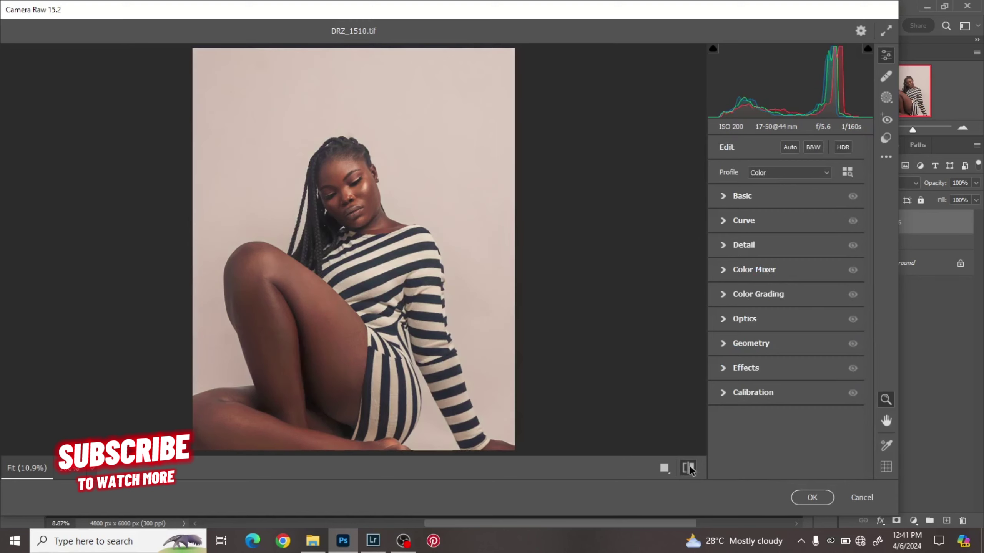
pyautogui.click(689, 468)
# Set Noise Reduction to 20 in the Detail settings
pyautogui.click(733, 246)
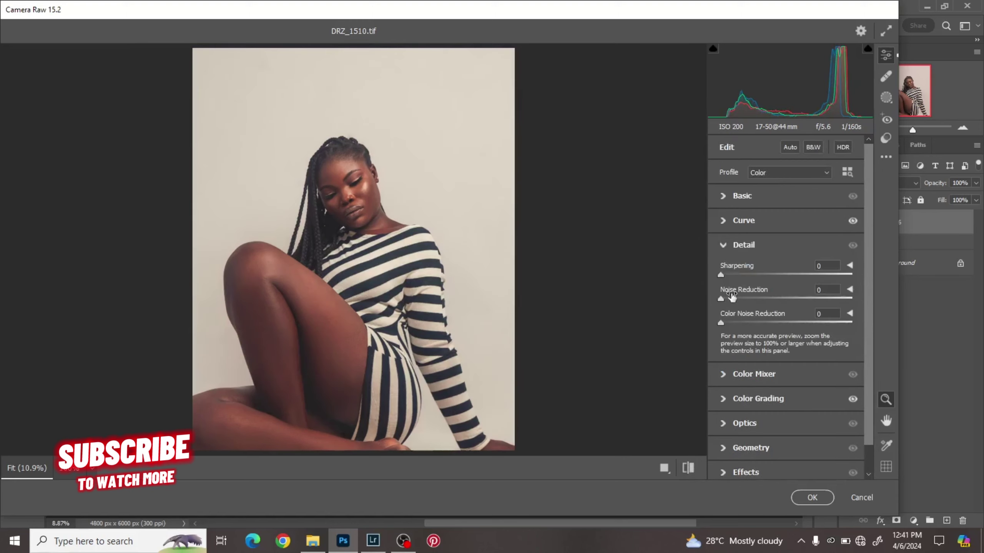
pyautogui.write('20')
pyautogui.click(740, 242)
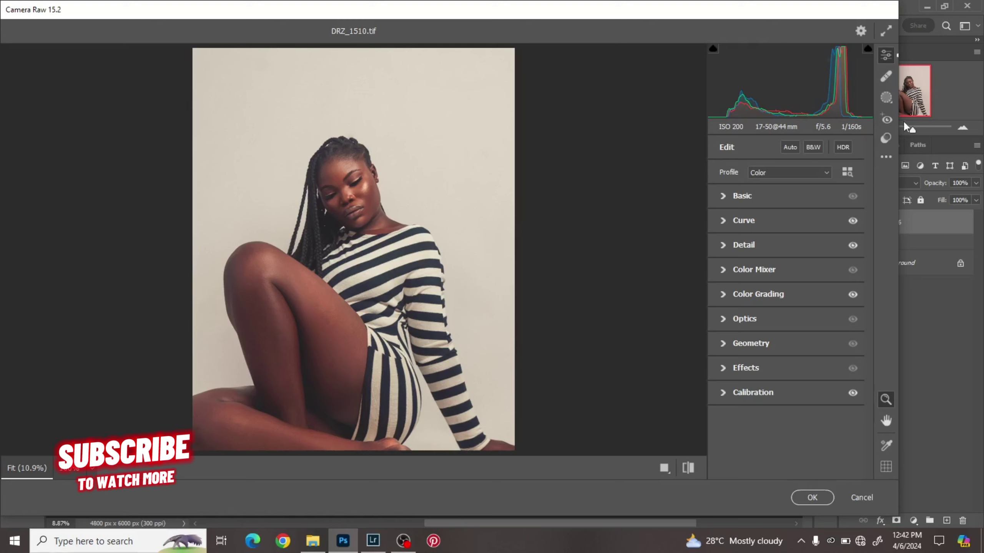
# Save the edit settings with the Default subset as Color.xmp in Desktop > DAMIREZ PHOTOGRAPHY > 1 > Edit, replacing the existing file
pyautogui.click(887, 157)
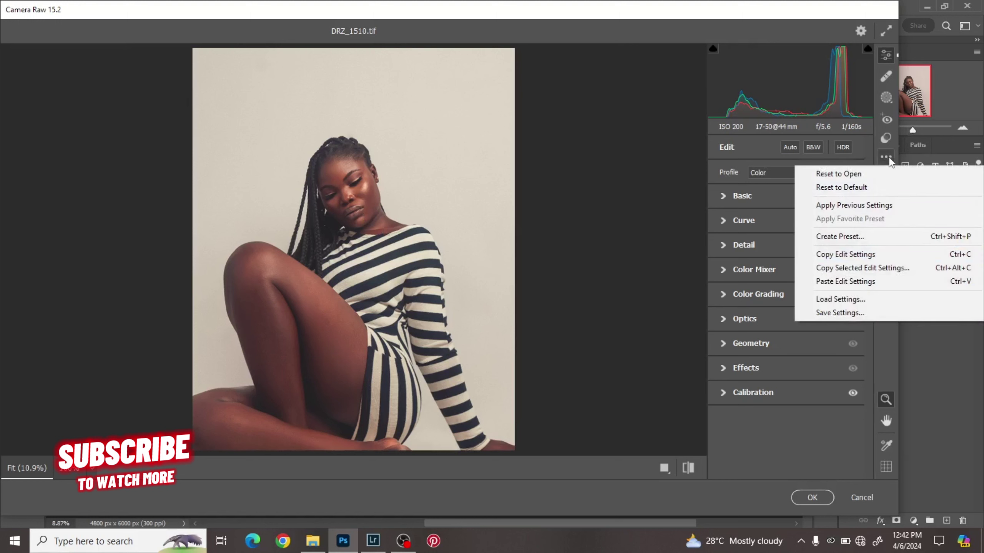
pyautogui.click(845, 314)
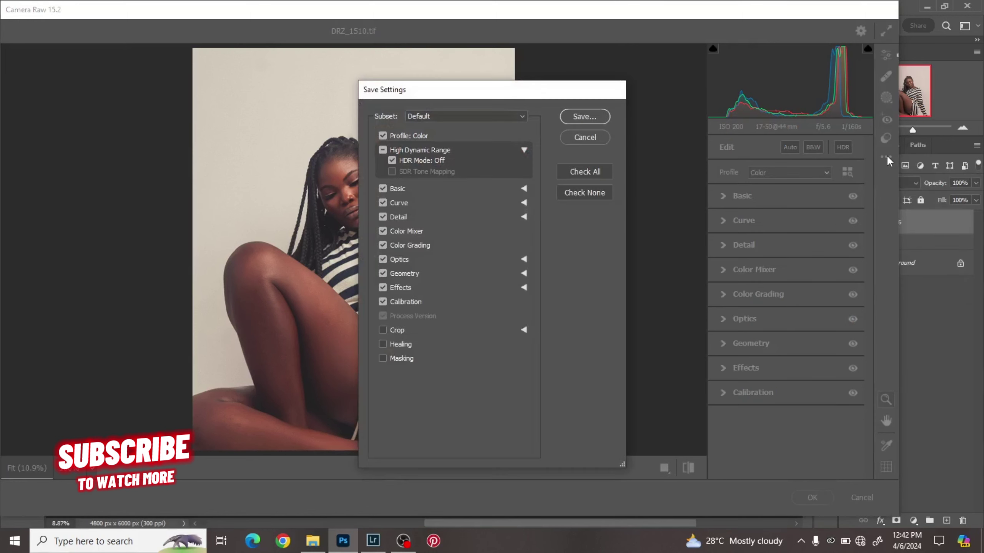
pyautogui.click(575, 120)
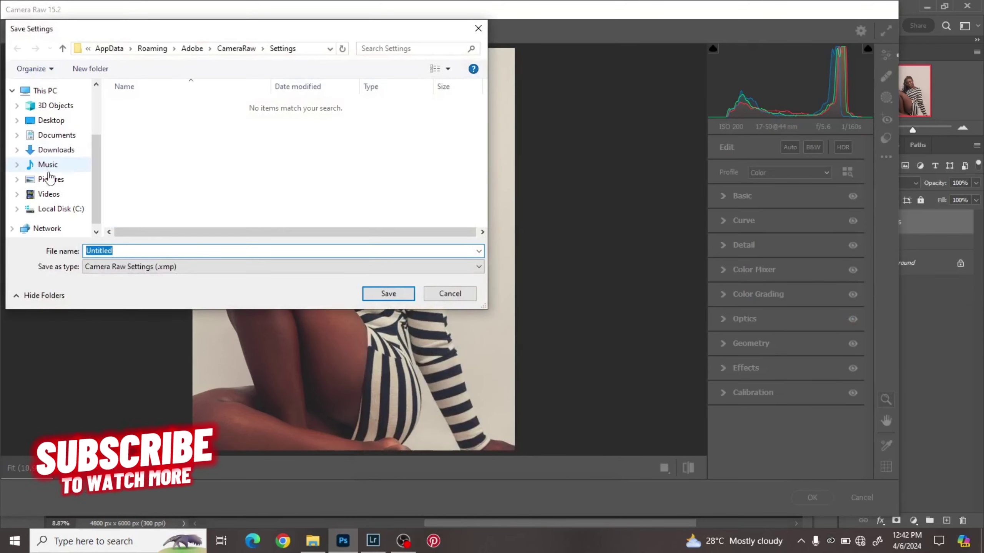
pyautogui.click(84, 121)
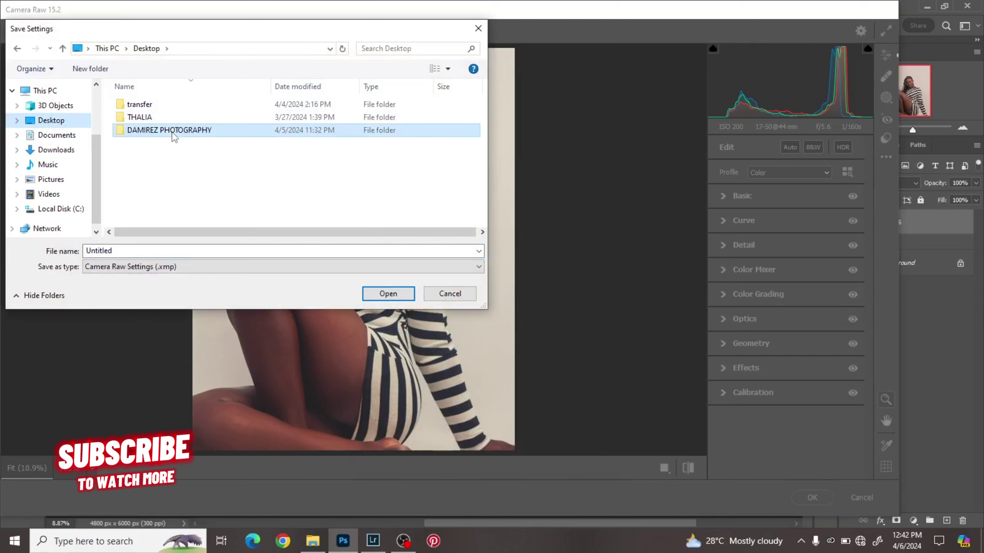
pyautogui.doubleClick(176, 131)
pyautogui.doubleClick(171, 132)
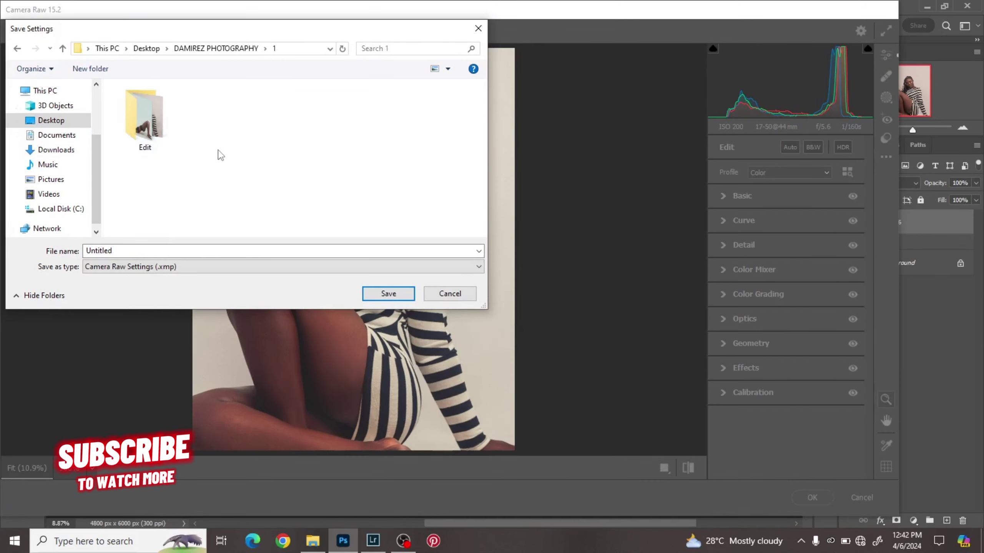
pyautogui.doubleClick(156, 154)
pyautogui.click(144, 118)
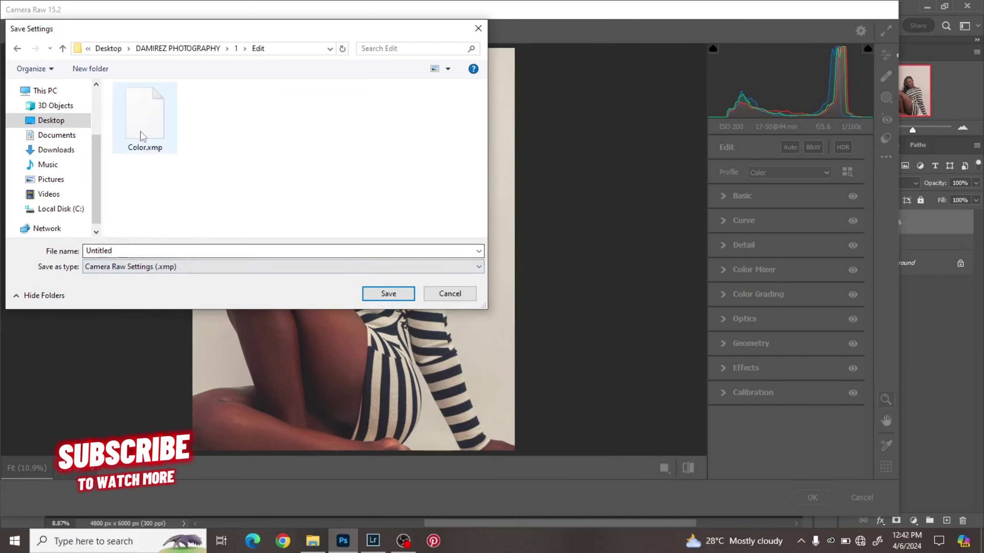
pyautogui.click(404, 295)
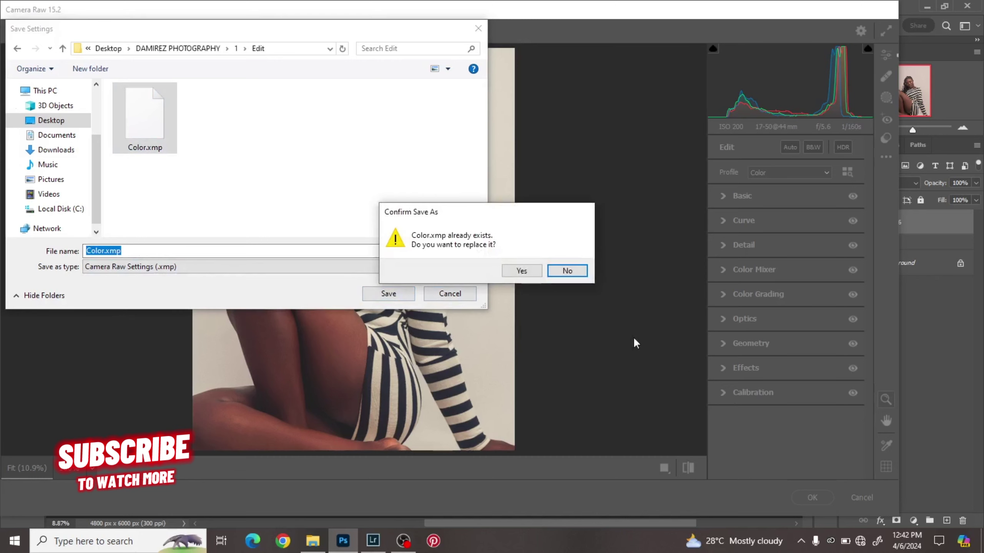
pyautogui.click(517, 272)
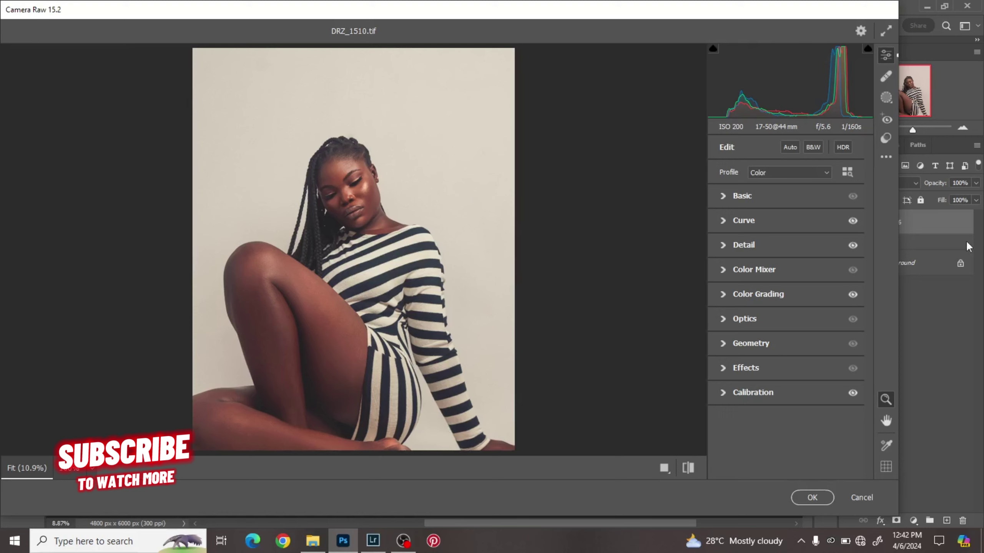
# Locate the saved Color.xmp in the DAMIREZ PHOTOGRAPHY > 1 > Edit folder through Load Settings, without loading it
pyautogui.click(886, 158)
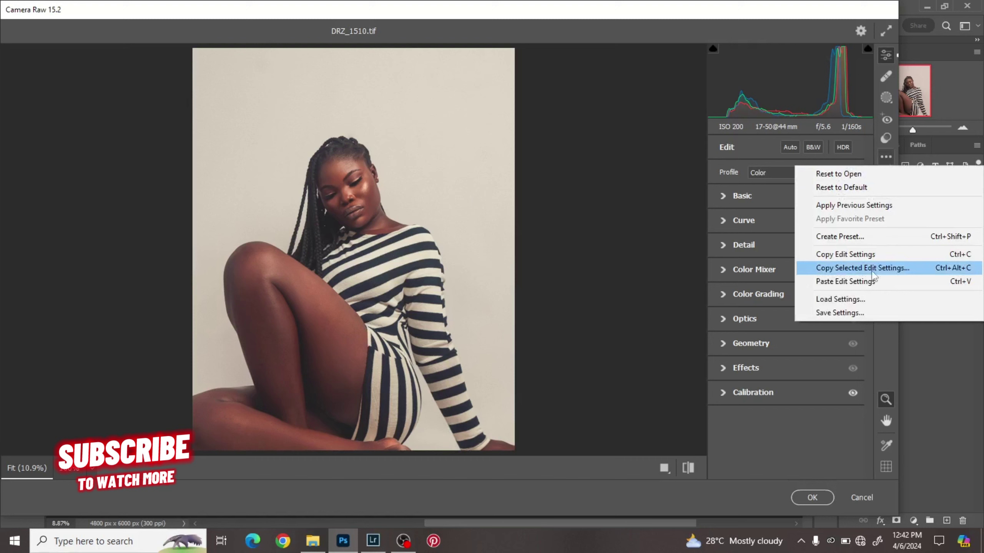
pyautogui.click(843, 298)
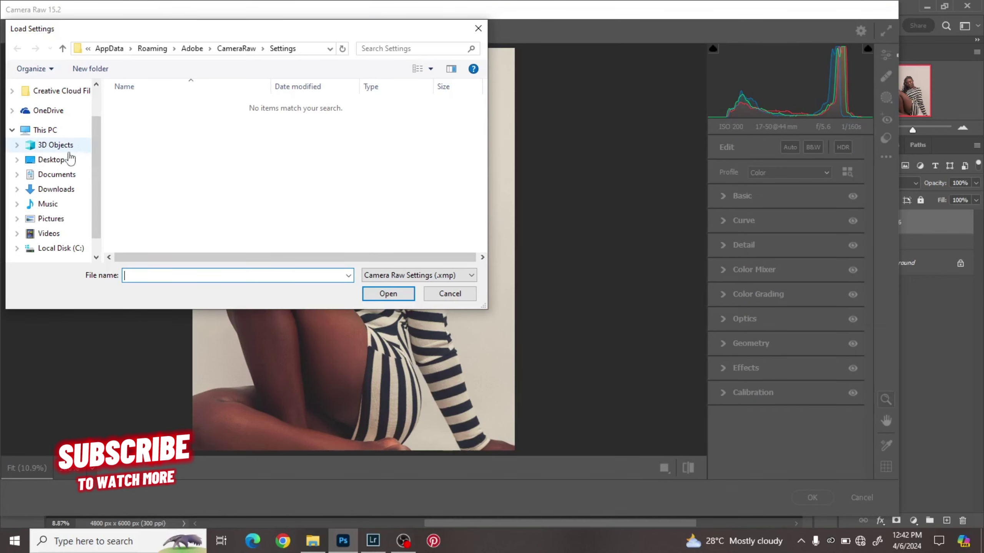
pyautogui.click(58, 160)
pyautogui.doubleClick(159, 130)
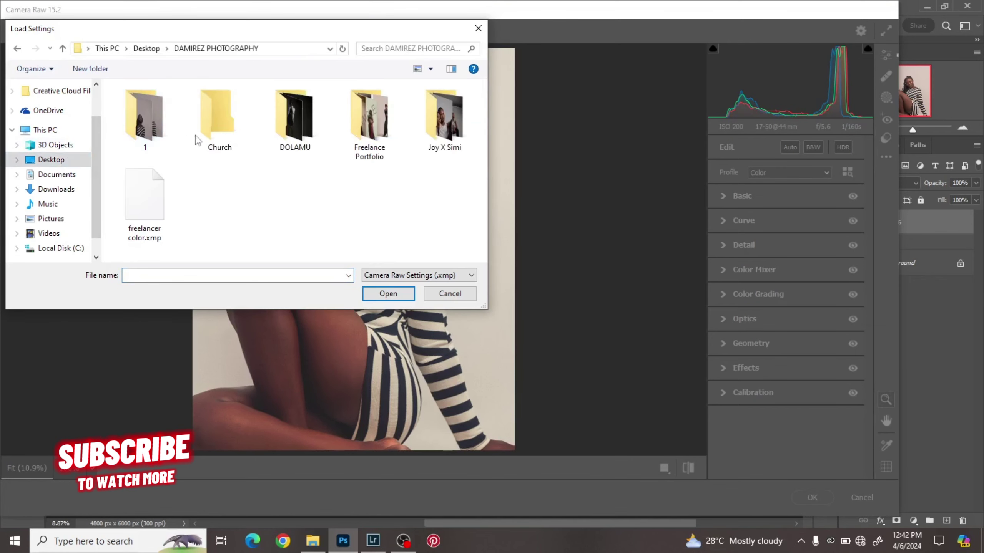
pyautogui.doubleClick(150, 128)
pyautogui.doubleClick(151, 128)
pyautogui.click(155, 132)
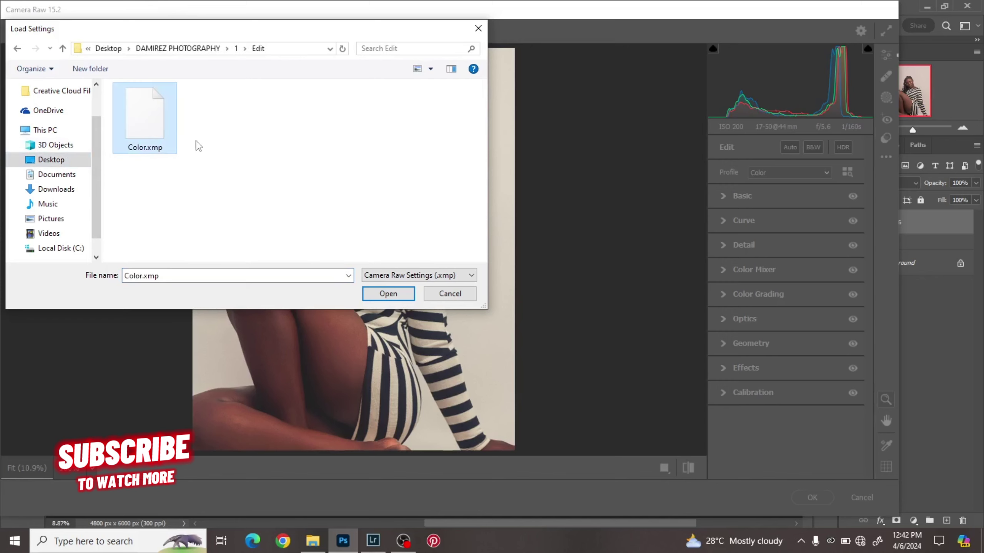
pyautogui.click(450, 293)
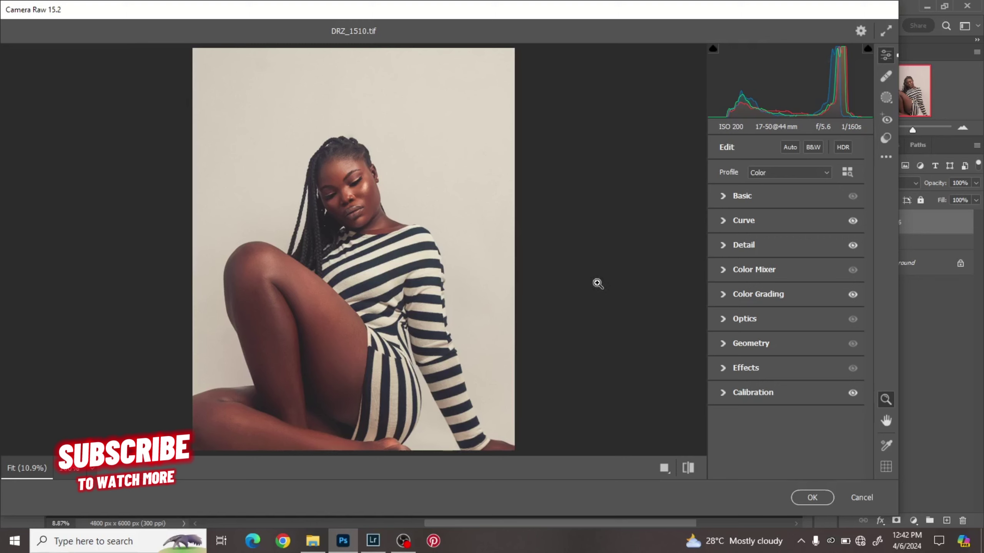
# Apply the Camera Raw color grade to Layer 6
pyautogui.click(812, 497)
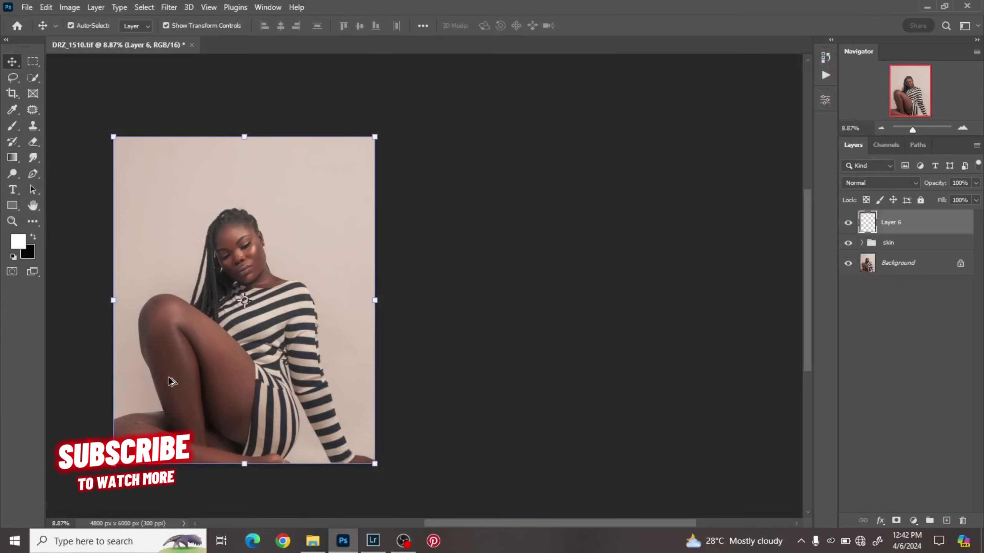
# Compare the graded portrait with the original by repeatedly isolating the Background layer and restoring all layers' visibility
pyautogui.scroll(2, 169, 378)
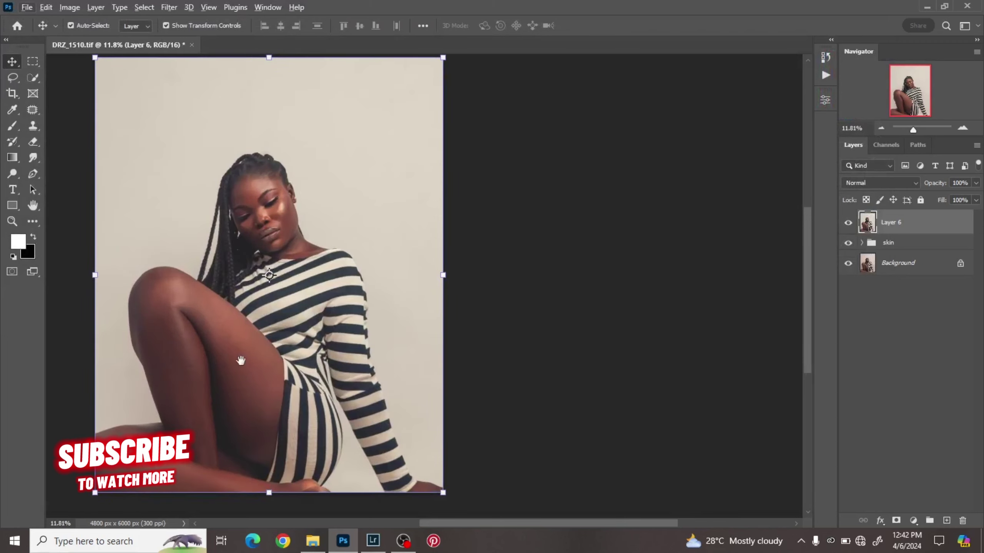
pyautogui.moveTo(240, 359); pyautogui.dragTo(239, 369)
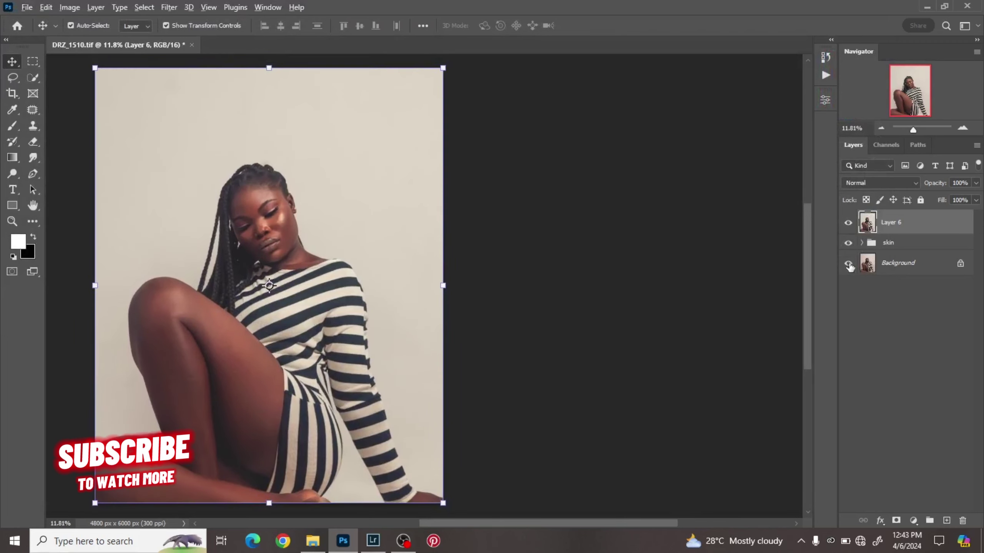
pyautogui.click(848, 264)
pyautogui.click(848, 264)
pyautogui.click(849, 264)
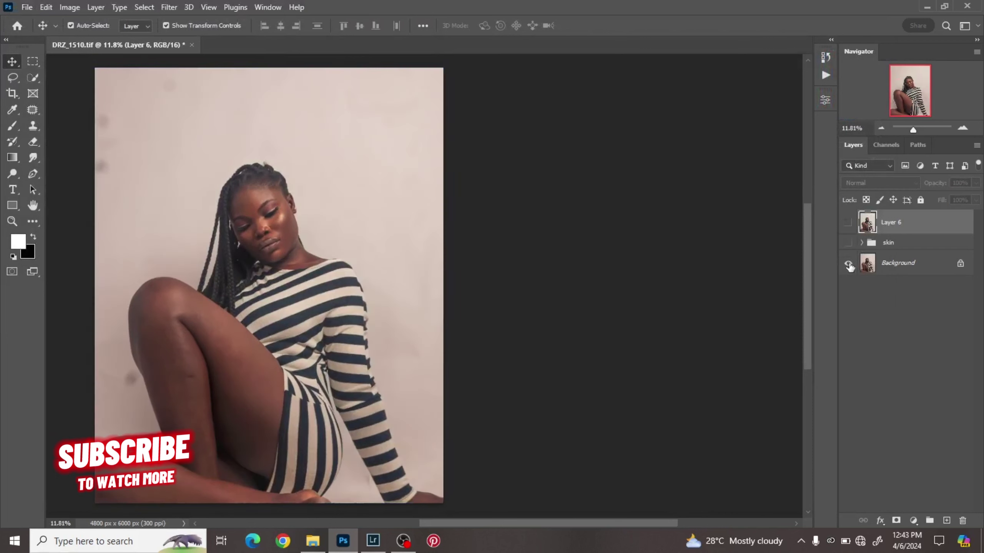
pyautogui.click(849, 264)
pyautogui.click(848, 265)
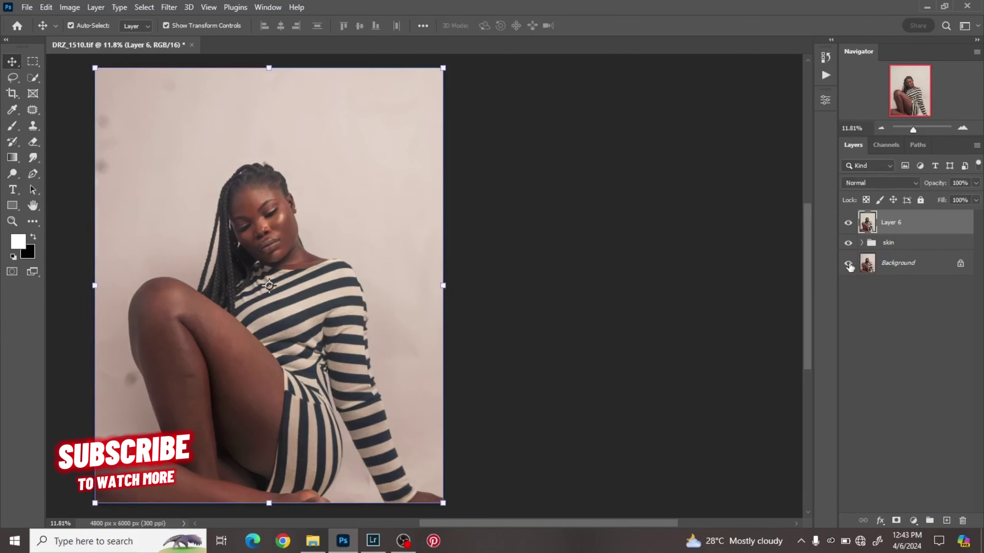
pyautogui.click(848, 264)
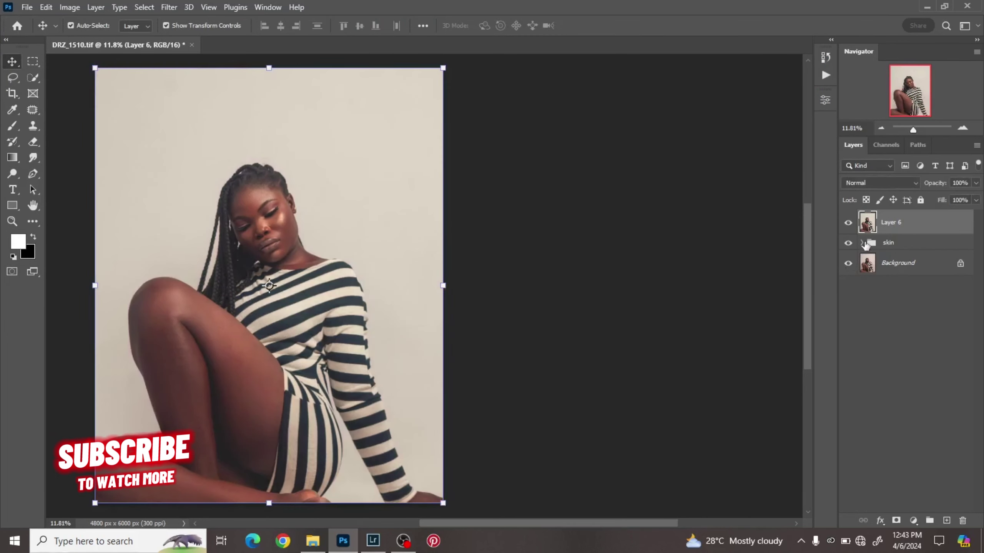
# Expand the skin group in the layer stack
pyautogui.click(861, 243)
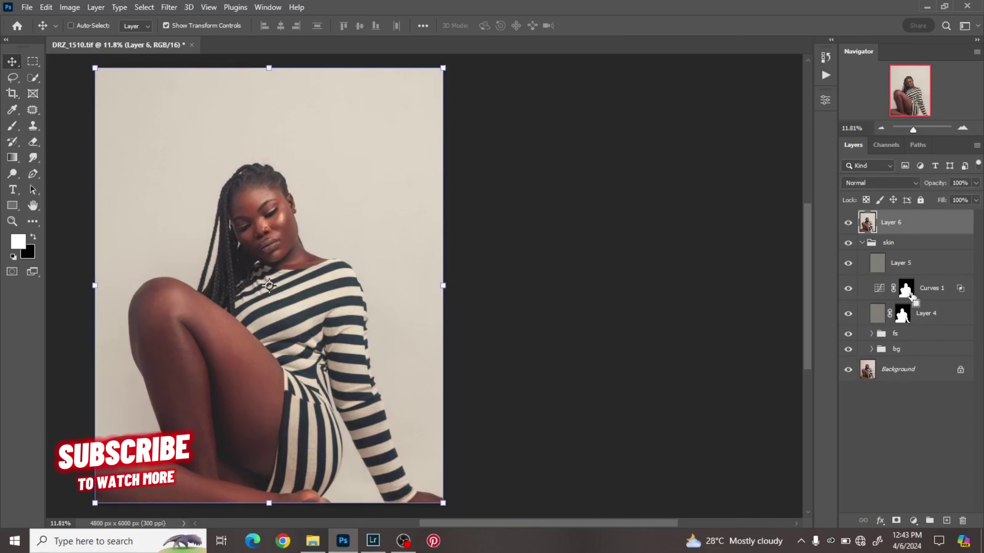